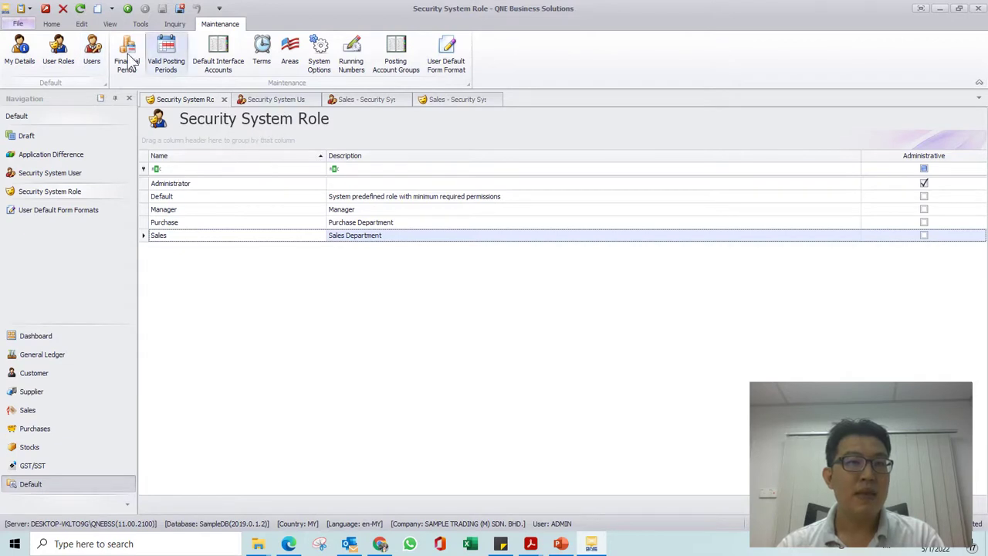
- Review the Sales user's record and assigned role, and consult the user role and access control slide in PowerPoint
{"action": "left_click", "coordinate": [279, 100]}
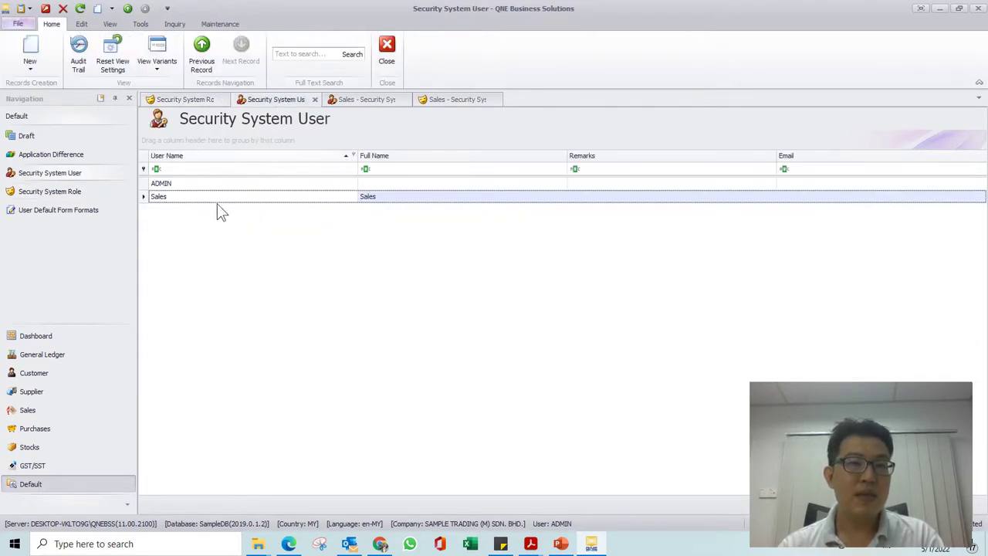
{"action": "left_click", "coordinate": [360, 100]}
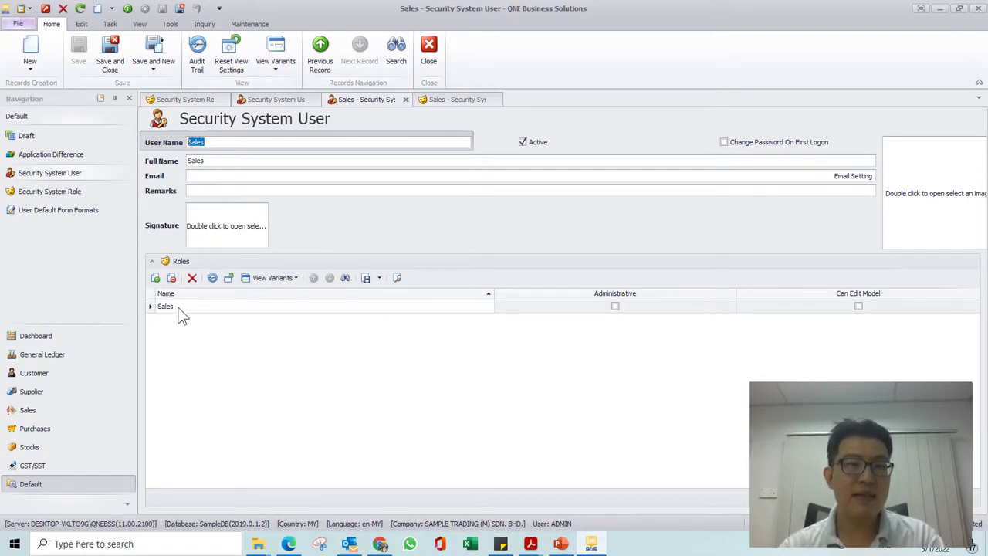
{"action": "left_click", "coordinate": [561, 544]}
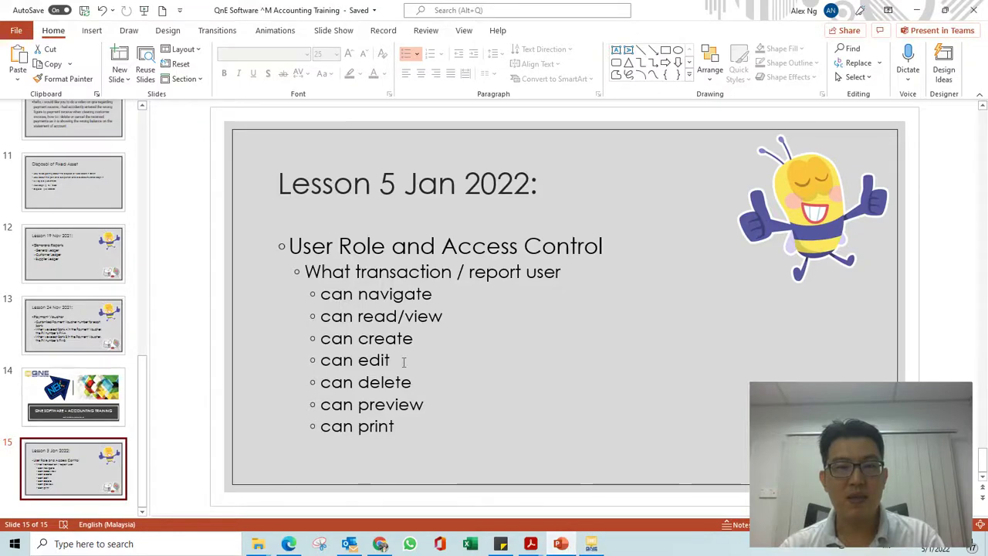
{"action": "left_click", "coordinate": [591, 544]}
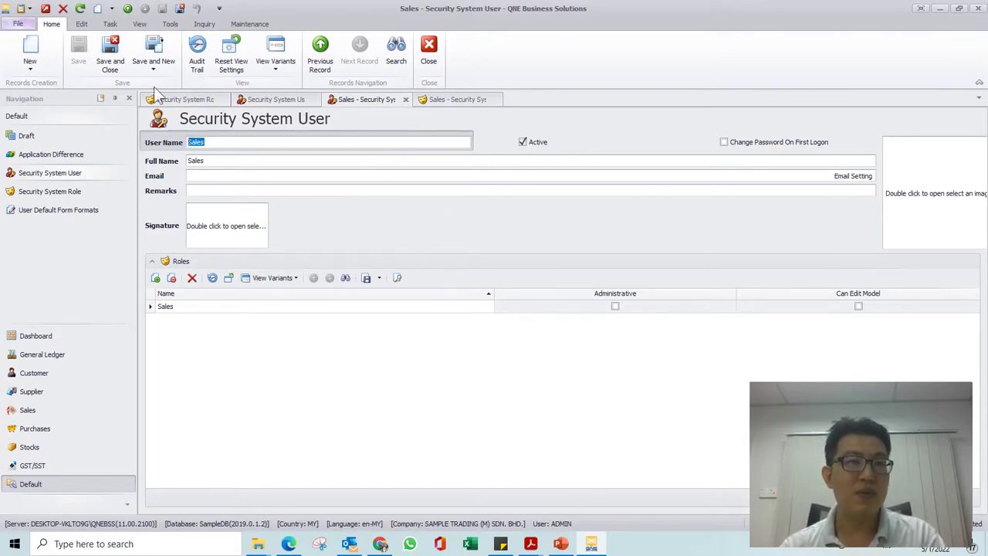
{"action": "left_click", "coordinate": [81, 25]}
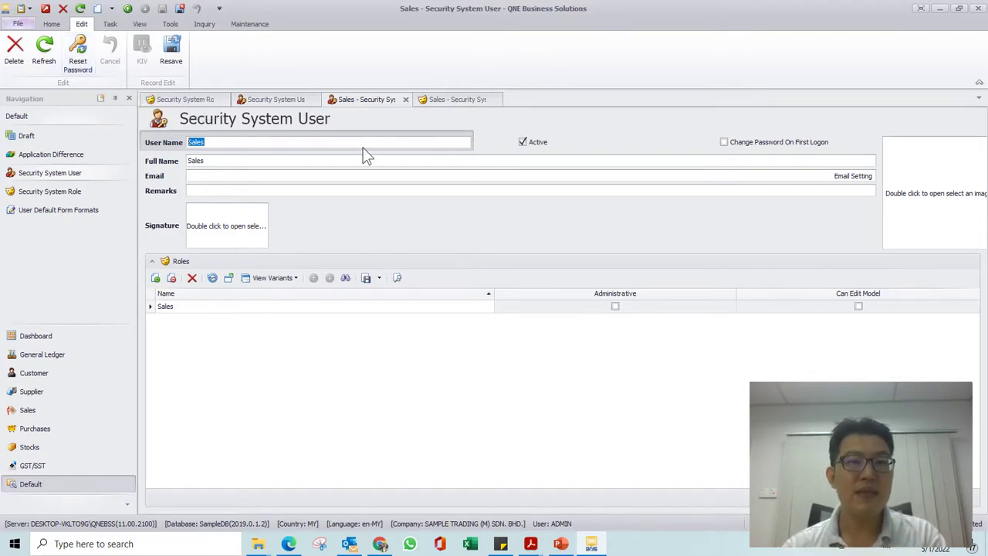
- Examine the Administrator, Default, Manager, Purchase and Sales entries in the list of security system roles
{"action": "left_click", "coordinate": [453, 99]}
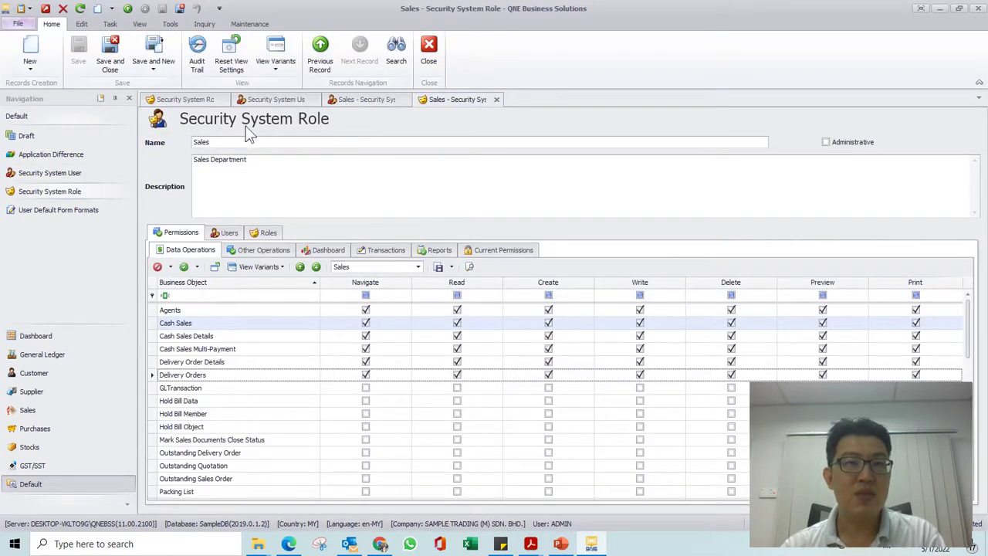
{"action": "left_click", "coordinate": [197, 98]}
{"action": "left_click", "coordinate": [66, 198]}
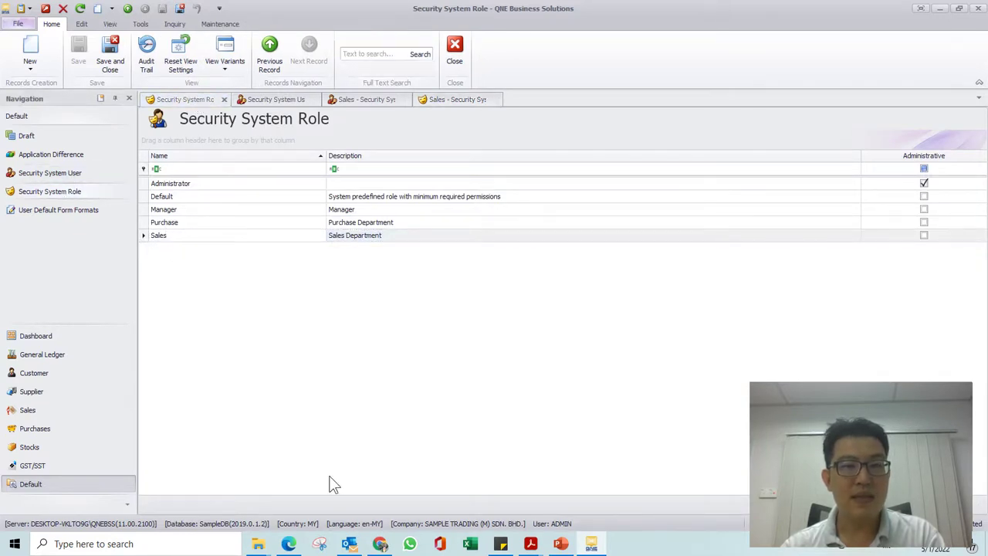
{"action": "left_click", "coordinate": [186, 186]}
{"action": "left_click", "coordinate": [179, 198]}
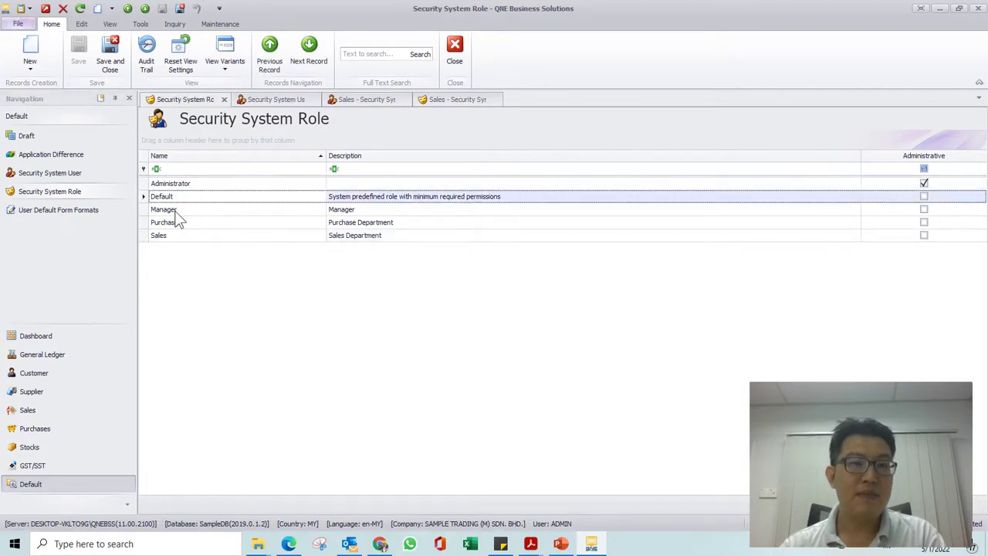
{"action": "left_click", "coordinate": [177, 211]}
{"action": "left_click", "coordinate": [181, 225]}
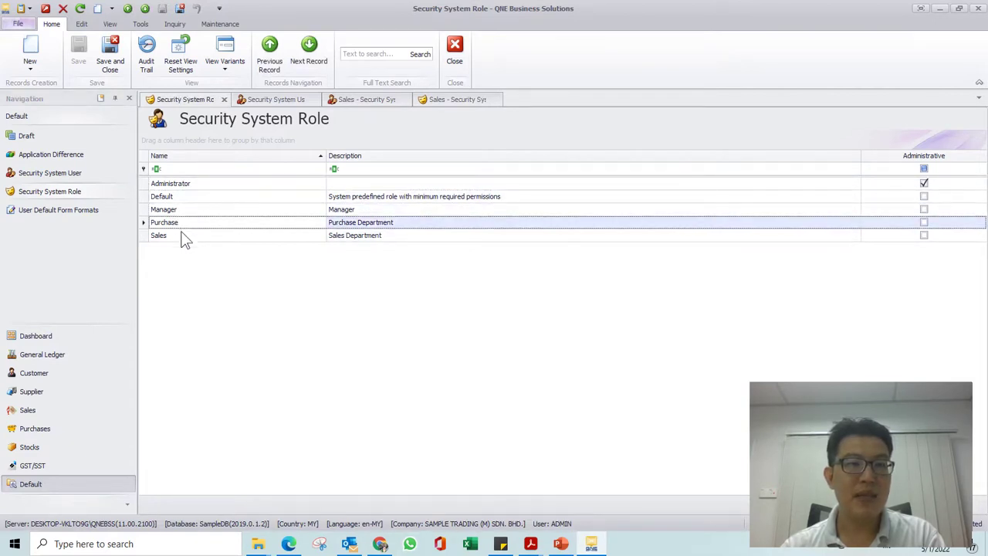
{"action": "left_click", "coordinate": [183, 236]}
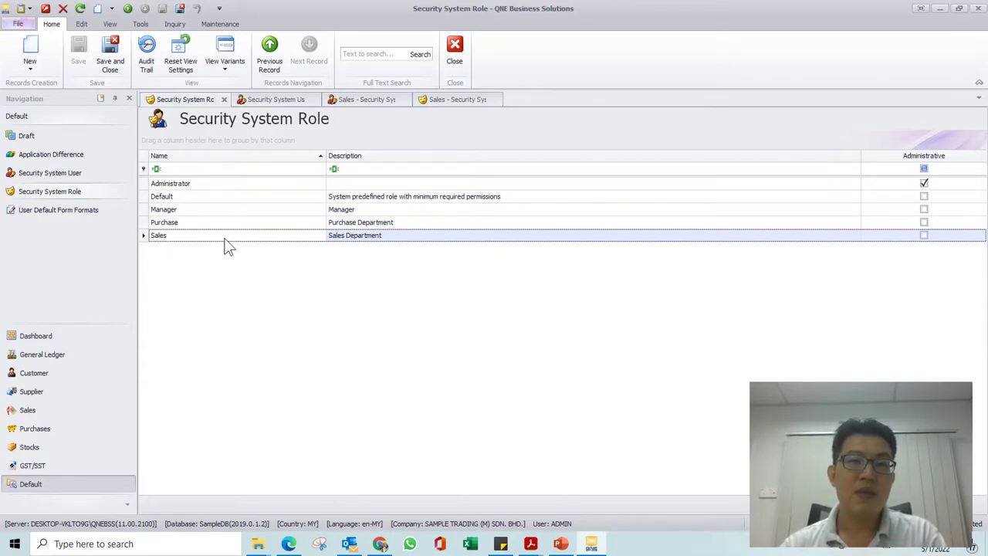
- Inspect the Sales role's assigned users and return to its data operation permissions
{"action": "left_click", "coordinate": [438, 102]}
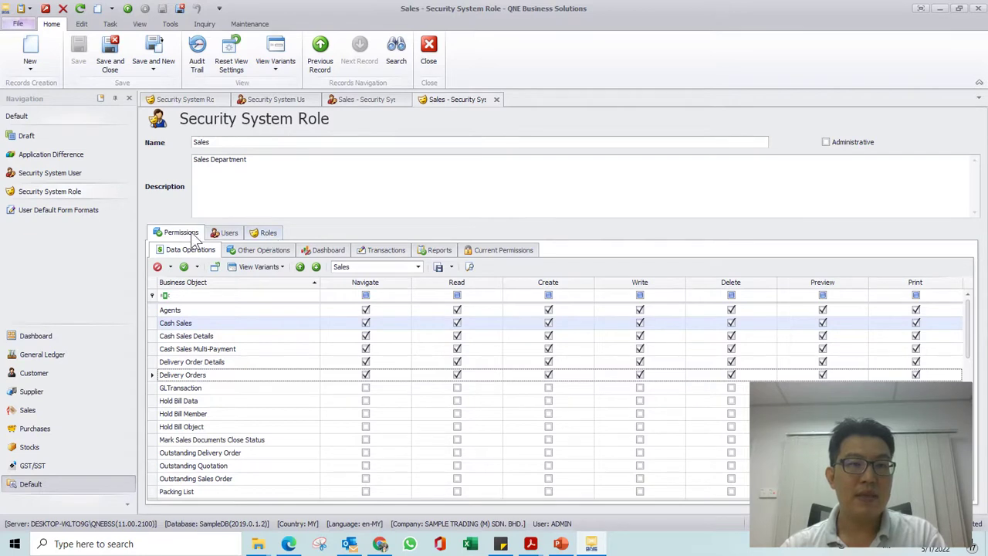
{"action": "left_click", "coordinate": [229, 233]}
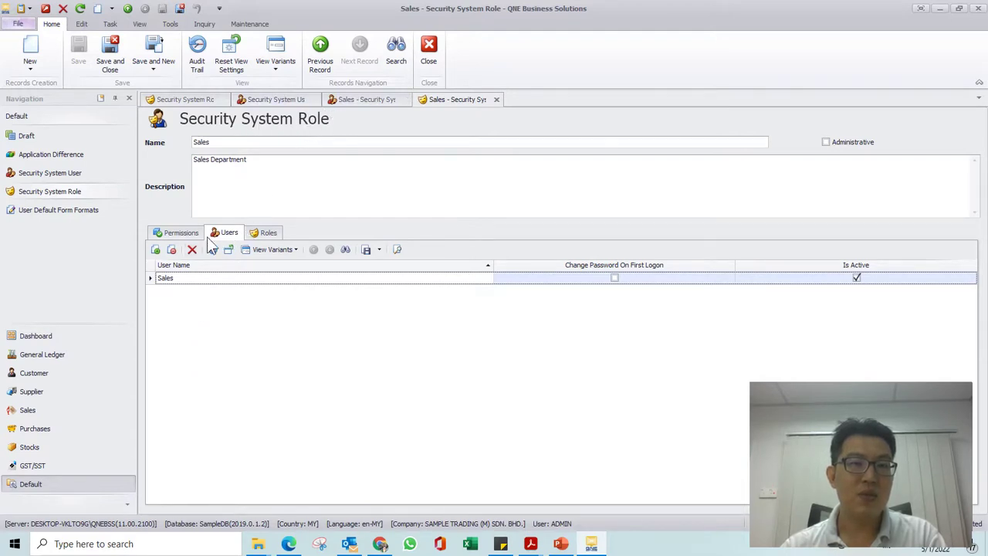
{"action": "left_click", "coordinate": [181, 234]}
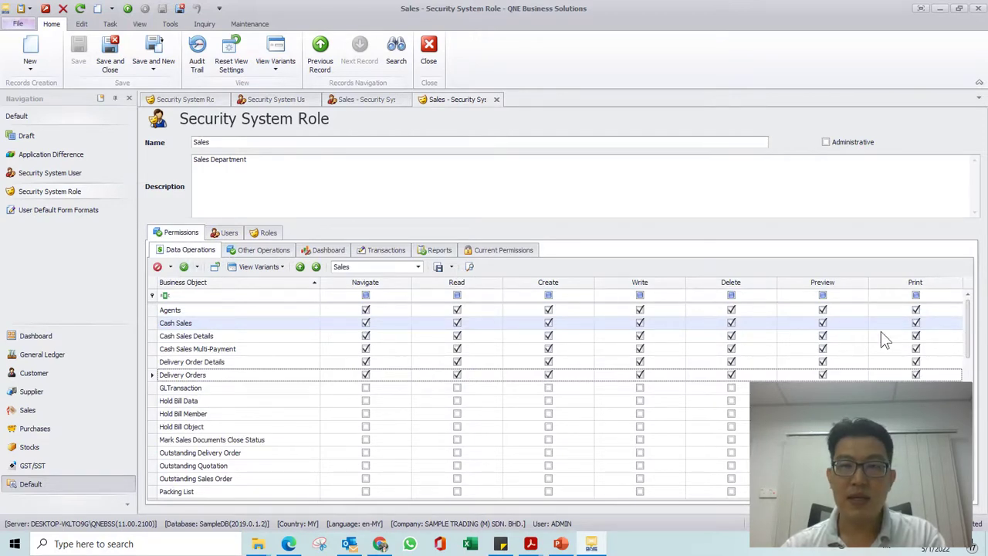
- Look through the module categories for filtering data operation permissions, keeping the filter on Sales
{"action": "left_click", "coordinate": [417, 266]}
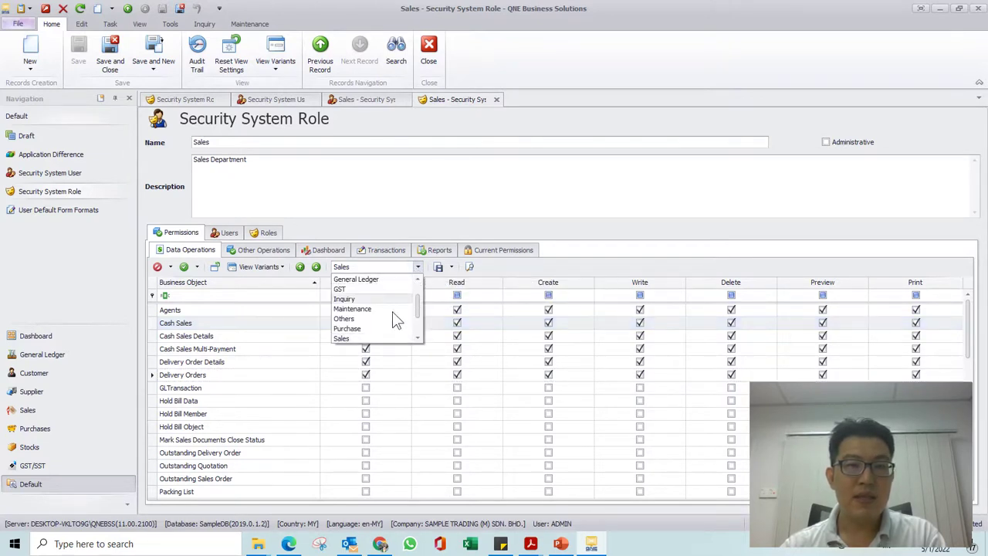
{"action": "left_click_drag", "start_coordinate": [418, 307], "coordinate": [420, 281]}
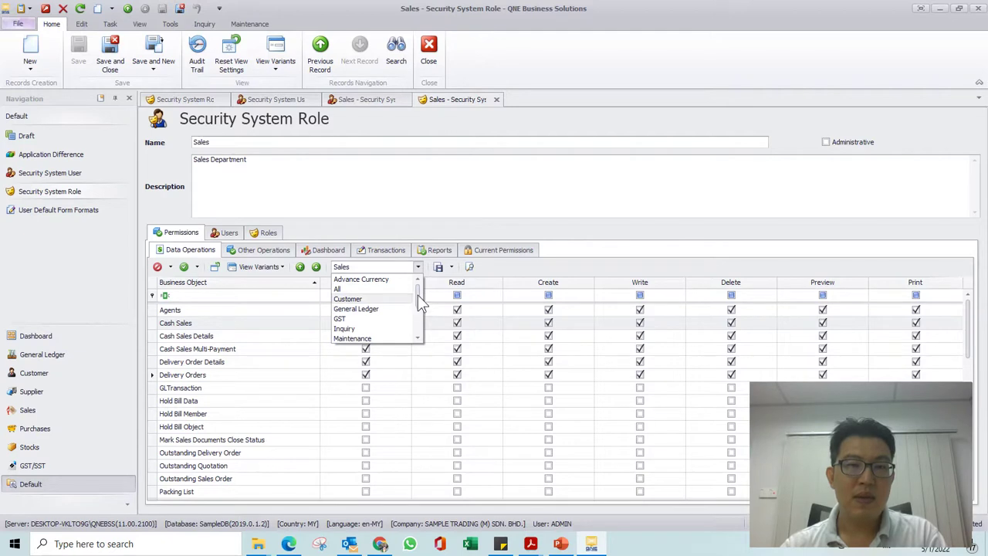
{"action": "left_click_drag", "start_coordinate": [418, 295], "coordinate": [418, 310]}
{"action": "left_click", "coordinate": [376, 330]}
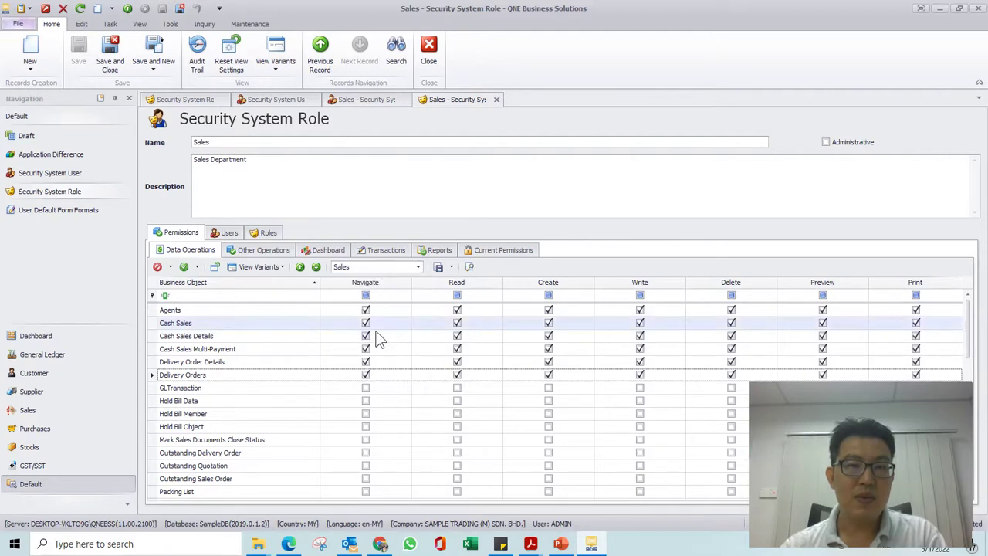
- Examine the Sales role's permissions for Cash Sales, Cash Sales Details, Cash Sales Multi-Payment and Delivery Order Details
{"action": "left_click", "coordinate": [219, 323]}
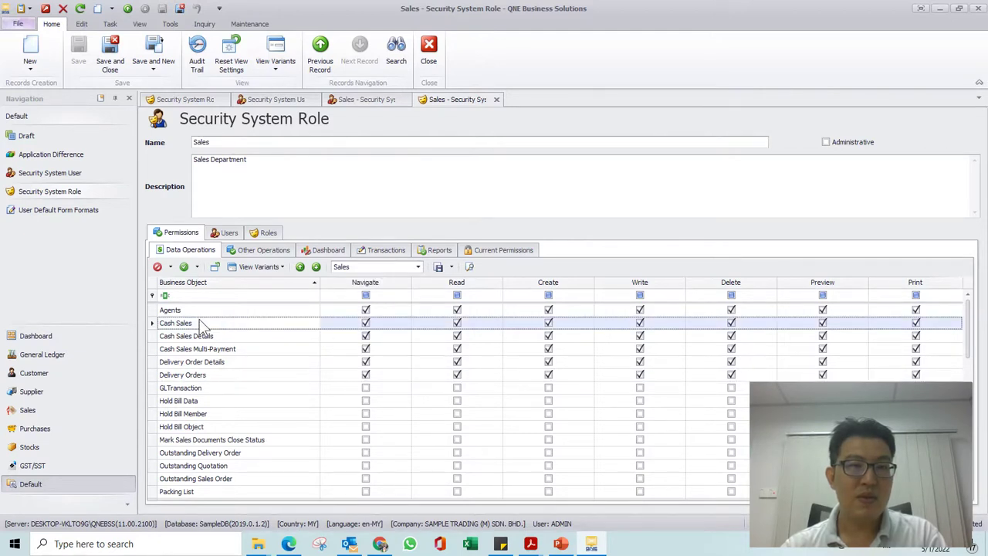
{"action": "left_click", "coordinate": [204, 335]}
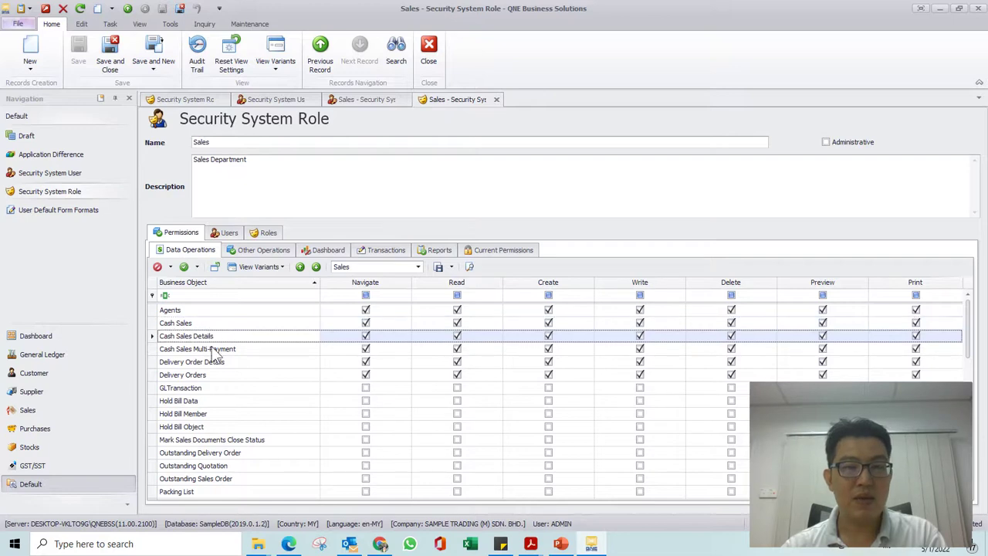
{"action": "left_click", "coordinate": [216, 350]}
{"action": "left_click", "coordinate": [207, 325]}
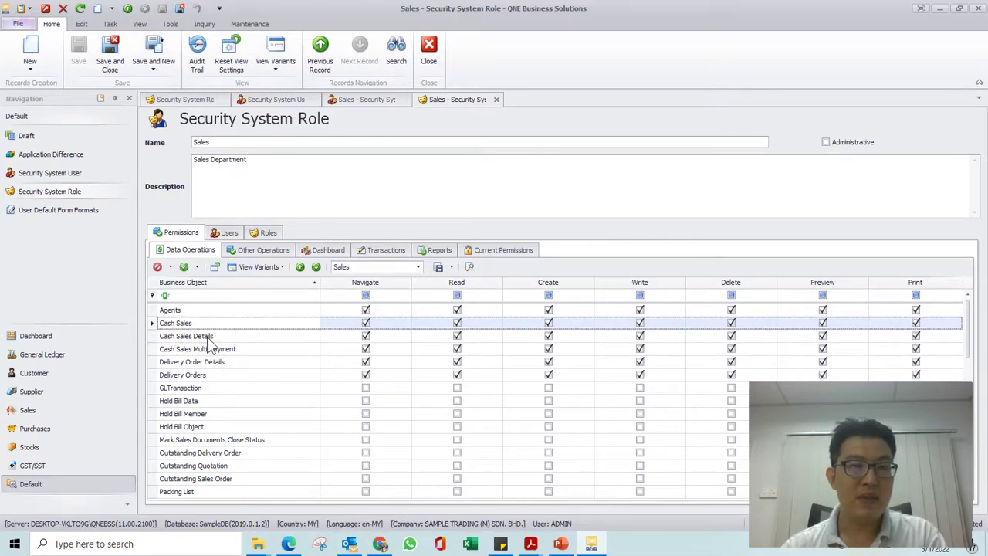
{"action": "left_click", "coordinate": [207, 337]}
{"action": "left_click", "coordinate": [217, 349]}
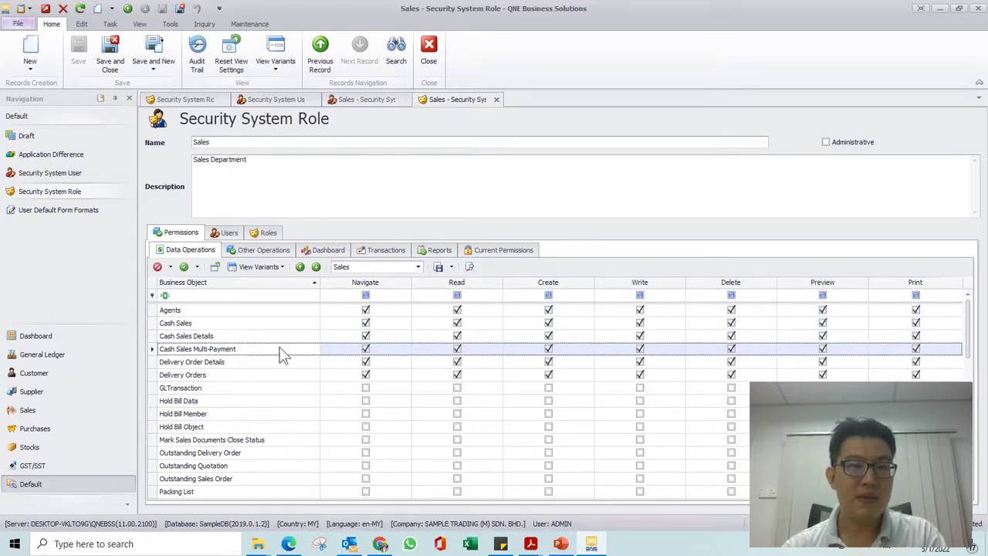
{"action": "left_click", "coordinate": [263, 363]}
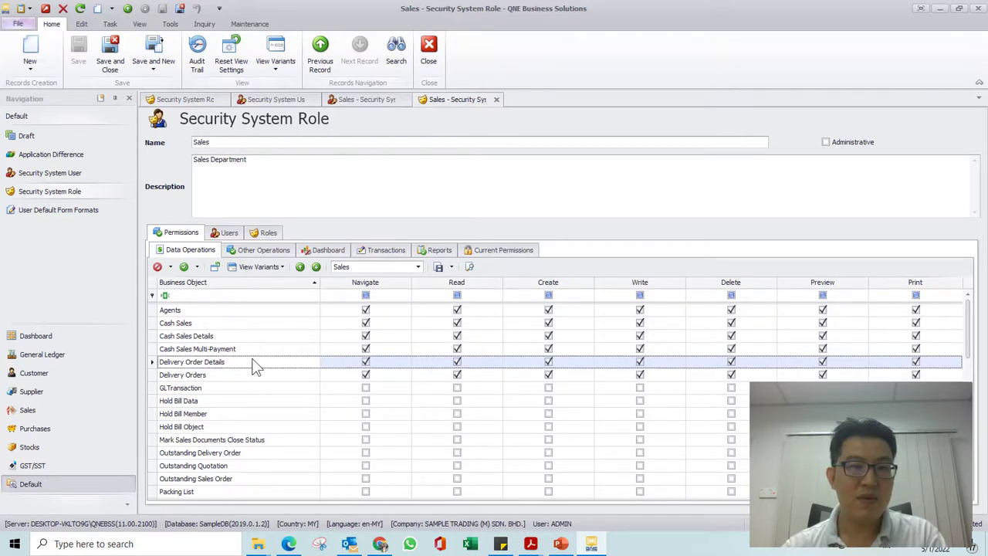
- Revoke the Create, Write and Delete permissions for Delivery Order Details and Delivery Orders, and save the role with the override accepted
{"action": "scroll", "coordinate": [255, 365], "scroll_direction": "down", "scroll_amount": 1}
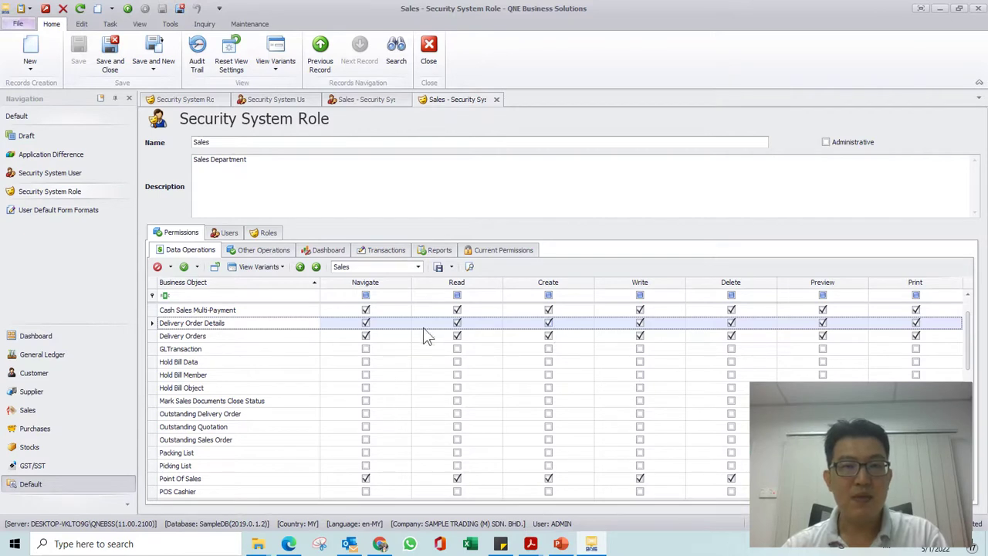
{"action": "left_click", "coordinate": [549, 328]}
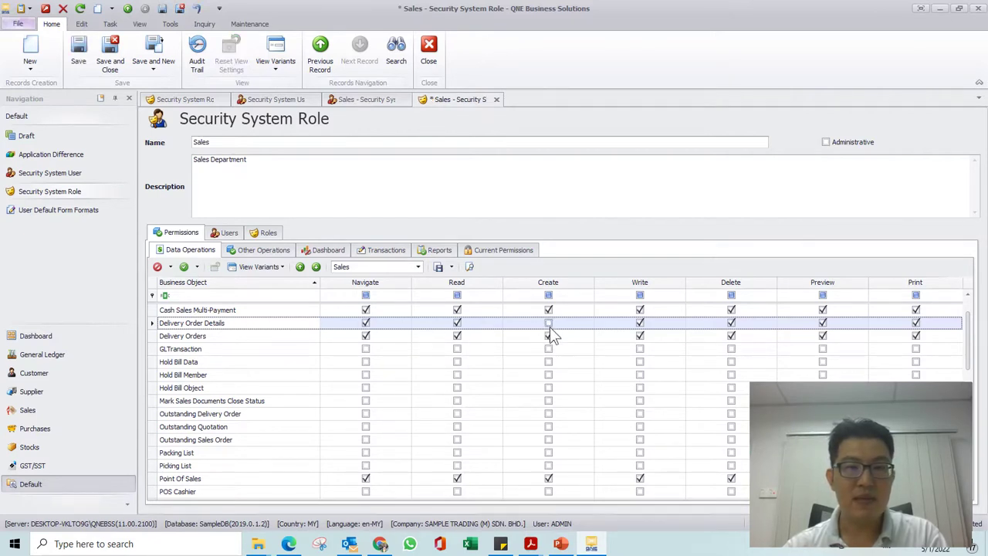
{"action": "left_click", "coordinate": [549, 337]}
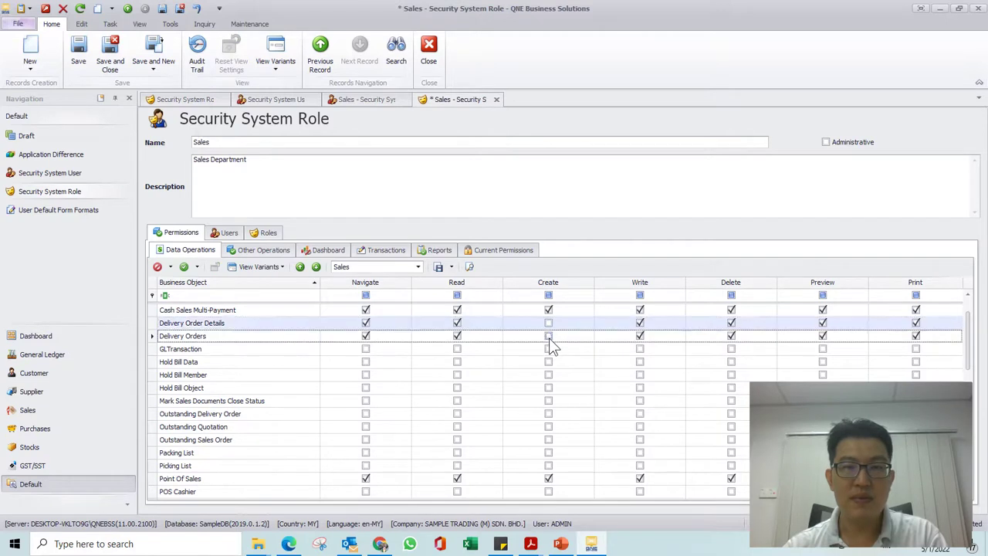
{"action": "left_click", "coordinate": [642, 326]}
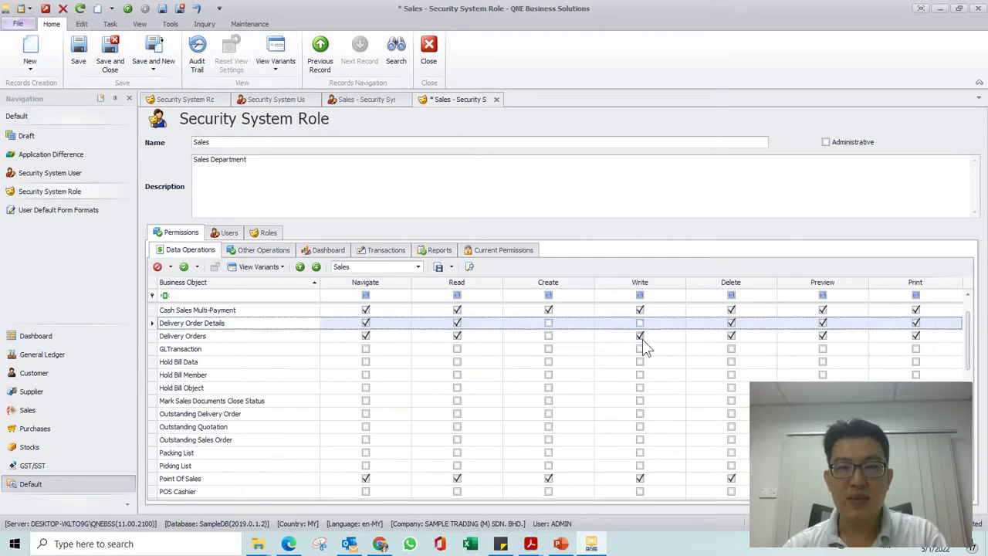
{"action": "left_click", "coordinate": [642, 339]}
{"action": "left_click", "coordinate": [729, 325]}
{"action": "left_click", "coordinate": [734, 338]}
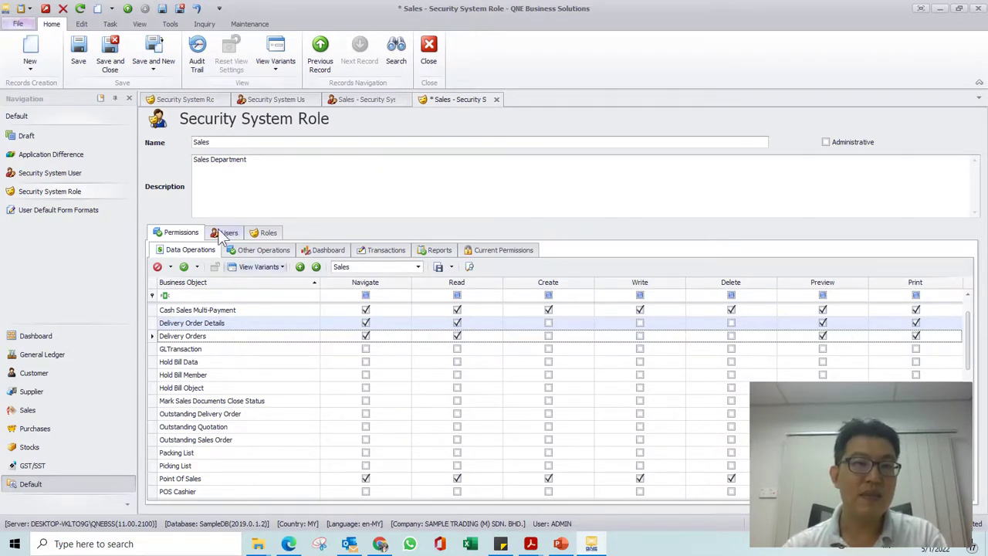
{"action": "left_click", "coordinate": [78, 51]}
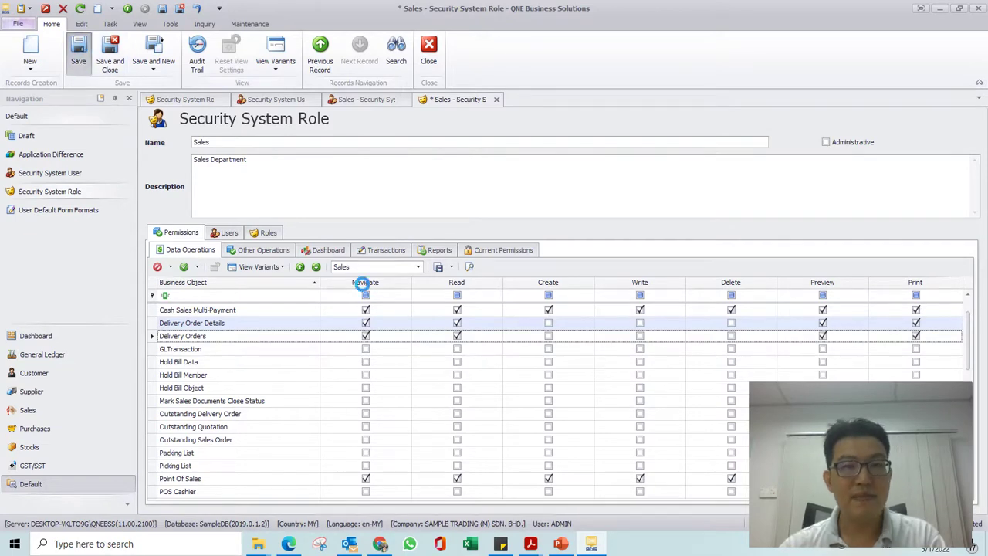
{"action": "left_click", "coordinate": [536, 331]}
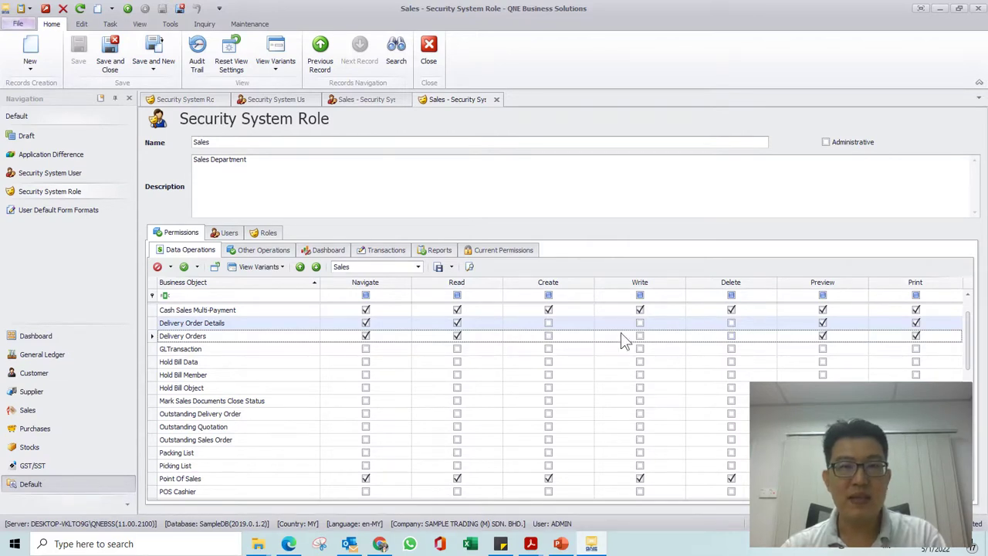
- Disallow the Account Balance and Outstanding Sales Order By Required Date dashboards, and save the role with the override accepted
{"action": "left_click", "coordinate": [281, 254]}
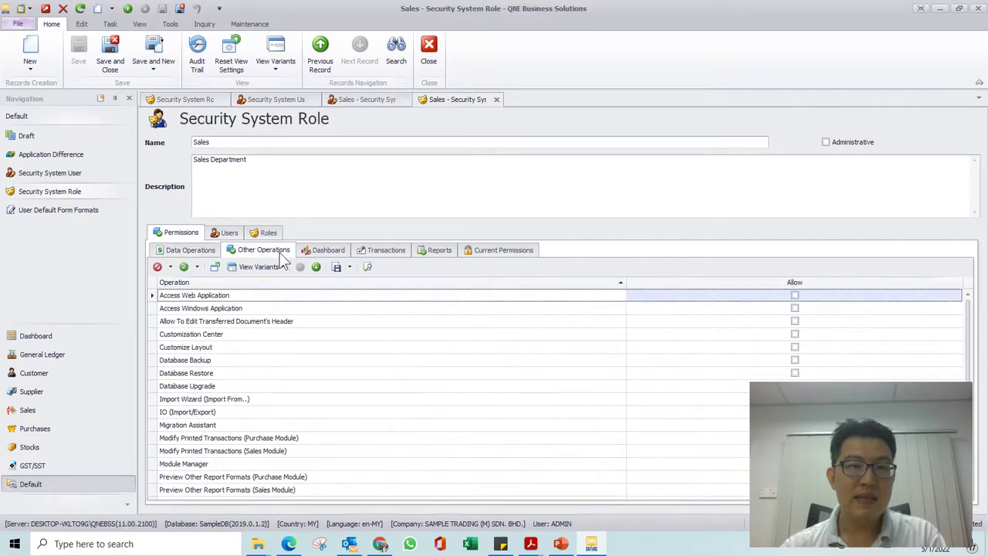
{"action": "left_click", "coordinate": [328, 255]}
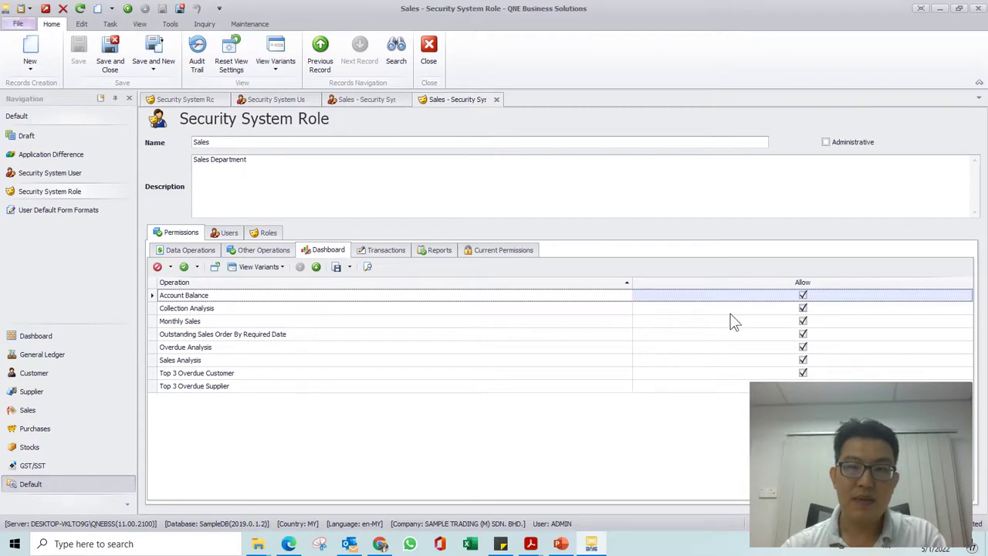
{"action": "left_click", "coordinate": [803, 296]}
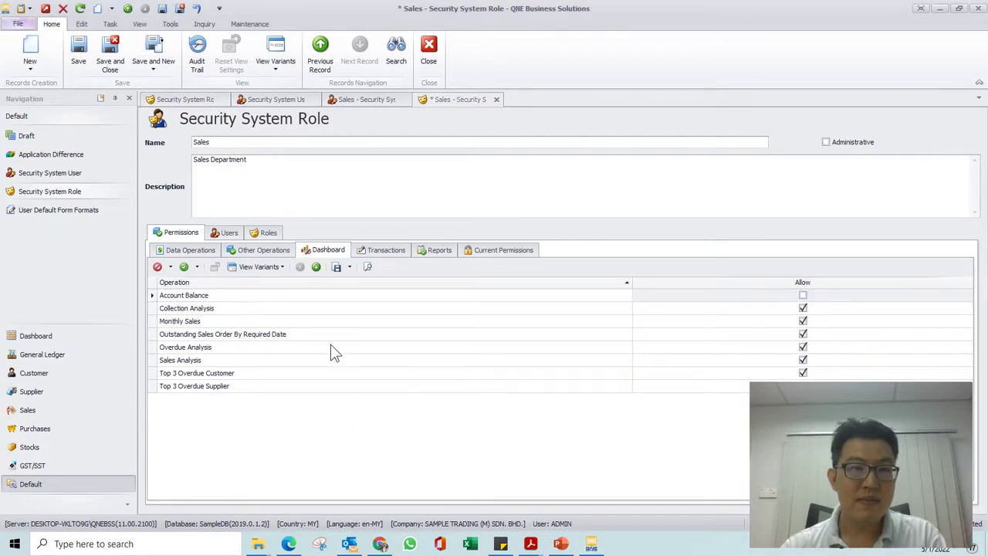
{"action": "left_click", "coordinate": [642, 337]}
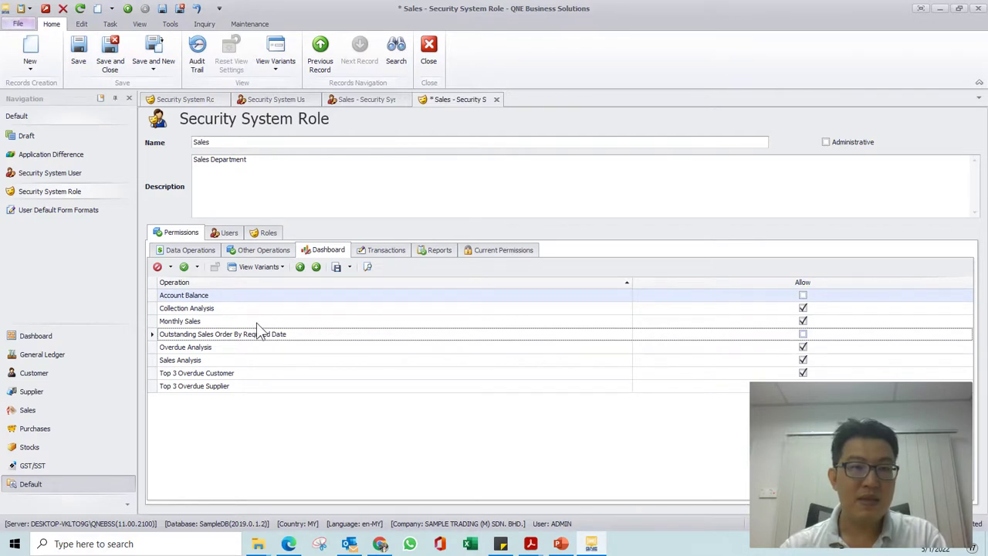
{"action": "left_click", "coordinate": [78, 51]}
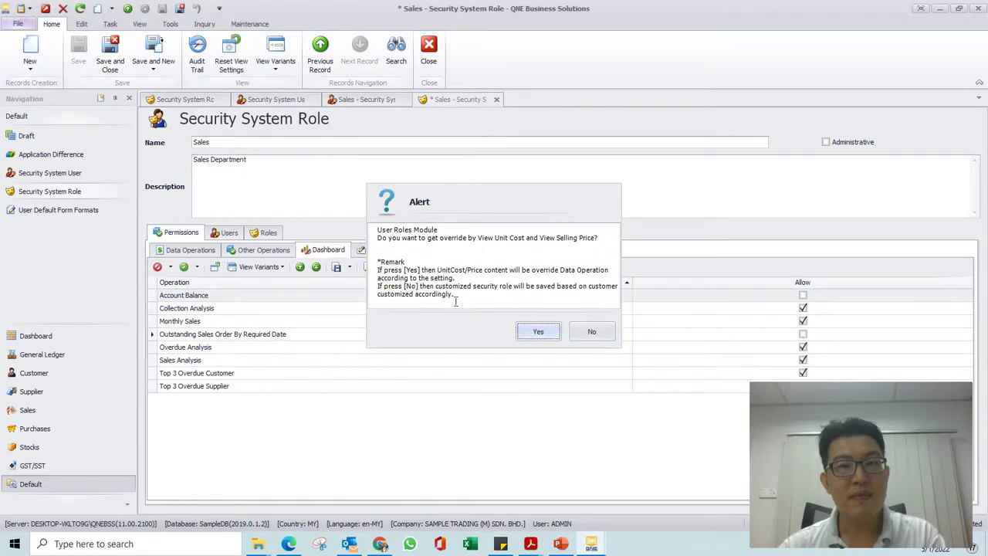
{"action": "left_click", "coordinate": [534, 332]}
- Examine the View Selling Price and View Unit Cost entries among the role's other operations
{"action": "left_click", "coordinate": [263, 250]}
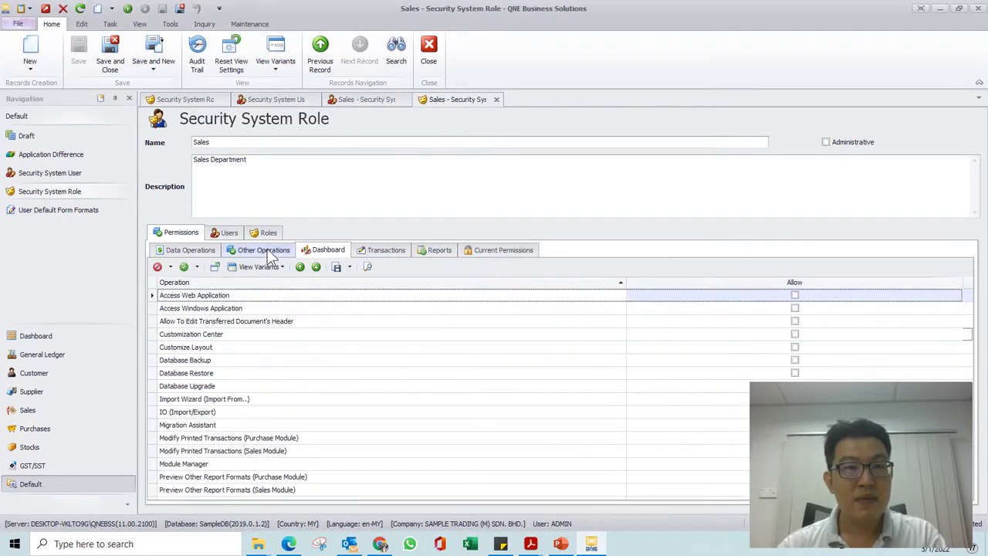
{"action": "scroll", "coordinate": [249, 402], "scroll_direction": "down", "scroll_amount": 5}
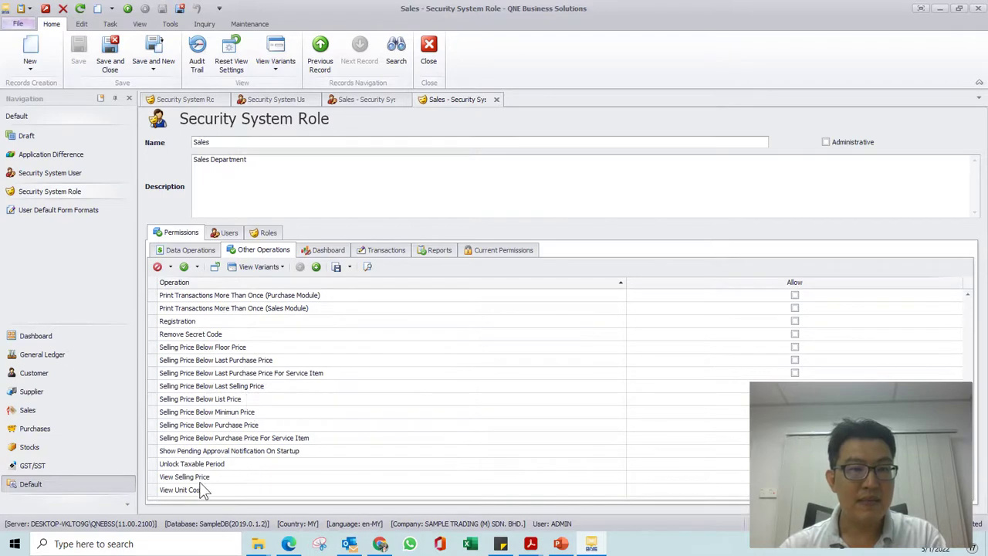
- Examine the remaining other operations of the Sales role and its report permissions, from the 12-month analyses down to the cash sales and credit note reports
{"action": "left_click", "coordinate": [205, 466]}
{"action": "scroll", "coordinate": [222, 417], "scroll_direction": "up", "scroll_amount": 5}
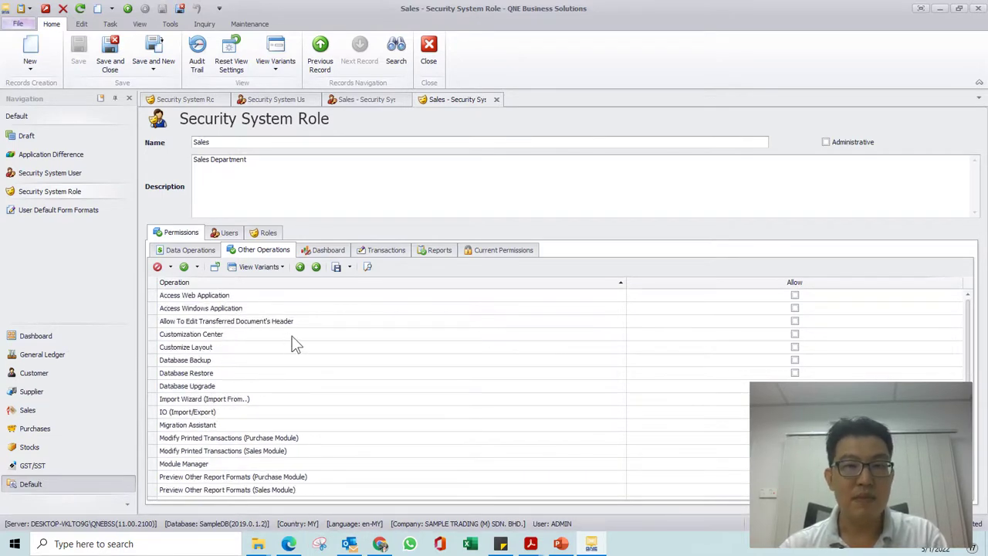
{"action": "left_click", "coordinate": [434, 252]}
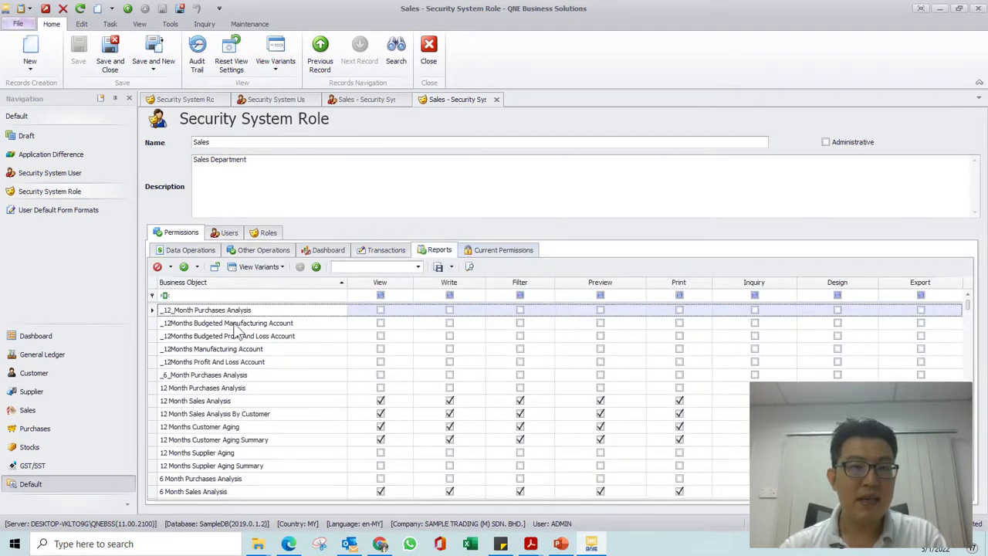
{"action": "scroll", "coordinate": [243, 340], "scroll_direction": "down", "scroll_amount": 4}
{"action": "scroll", "coordinate": [248, 340], "scroll_direction": "down", "scroll_amount": 15}
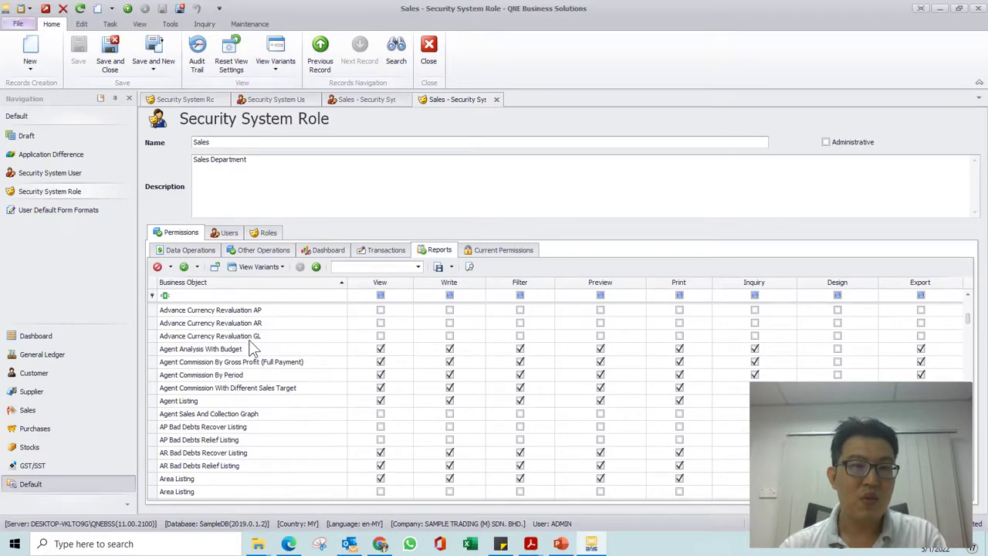
{"action": "scroll", "coordinate": [250, 371], "scroll_direction": "down", "scroll_amount": 5}
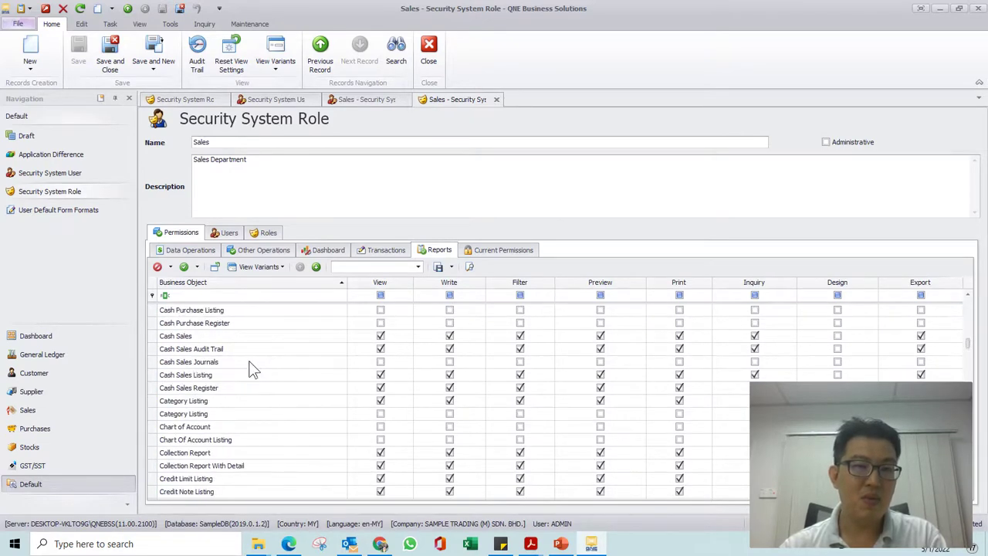
{"action": "scroll", "coordinate": [250, 371], "scroll_direction": "up", "scroll_amount": 12}
{"action": "scroll", "coordinate": [250, 371], "scroll_direction": "up", "scroll_amount": 10}
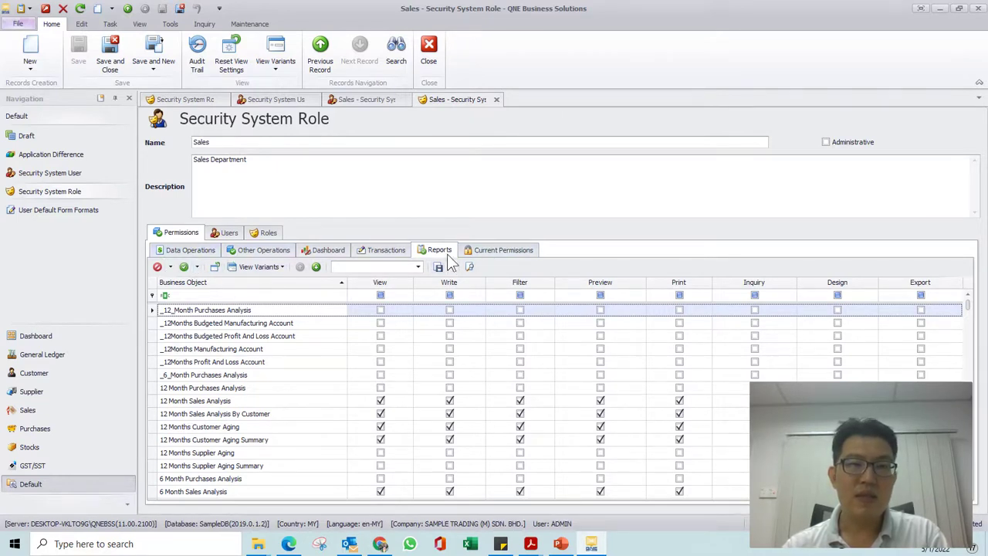
- Examine the Sales role's current permissions for Read, Write, Create, Delete and Navigate across all objects
{"action": "left_click", "coordinate": [497, 254]}
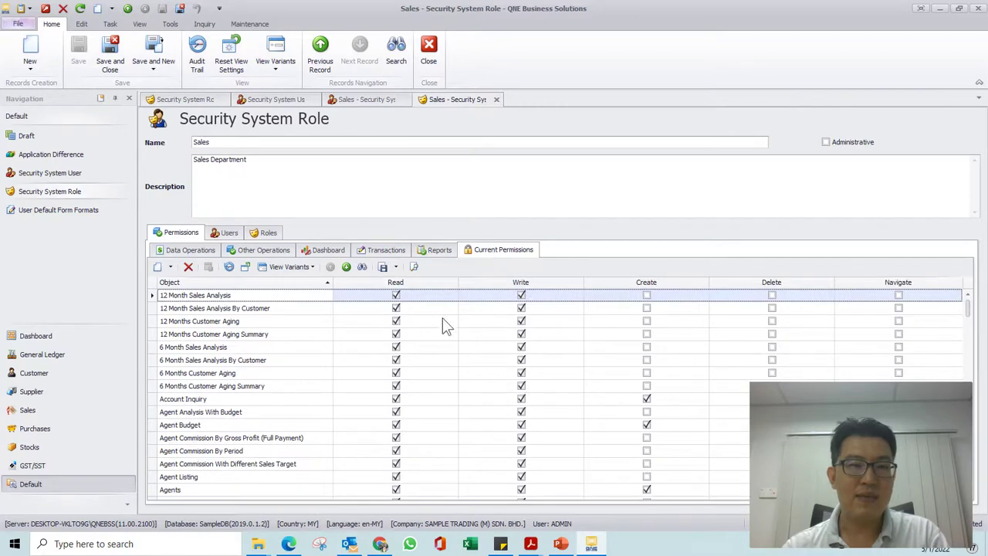
{"action": "scroll", "coordinate": [278, 332], "scroll_direction": "down", "scroll_amount": 15}
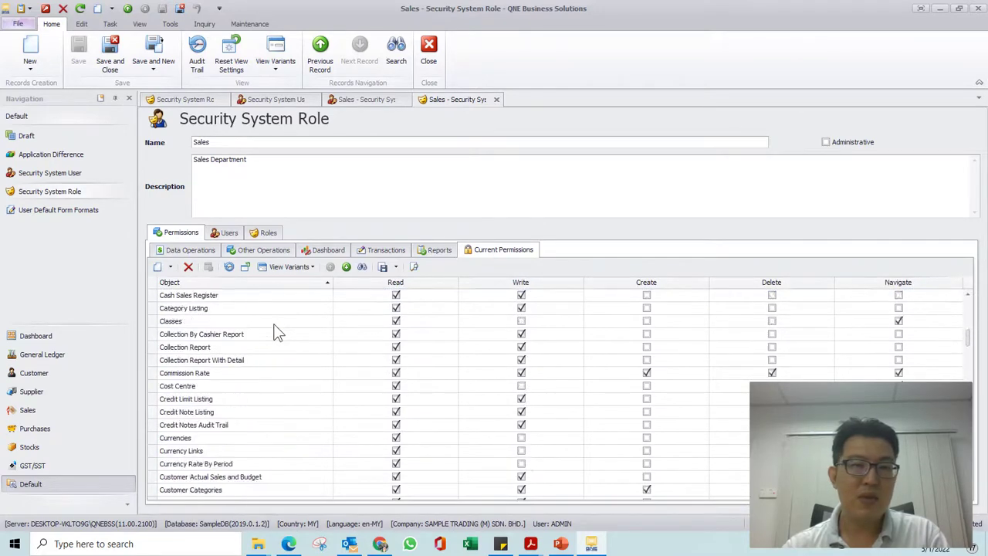
{"action": "scroll", "coordinate": [278, 332], "scroll_direction": "down", "scroll_amount": 15}
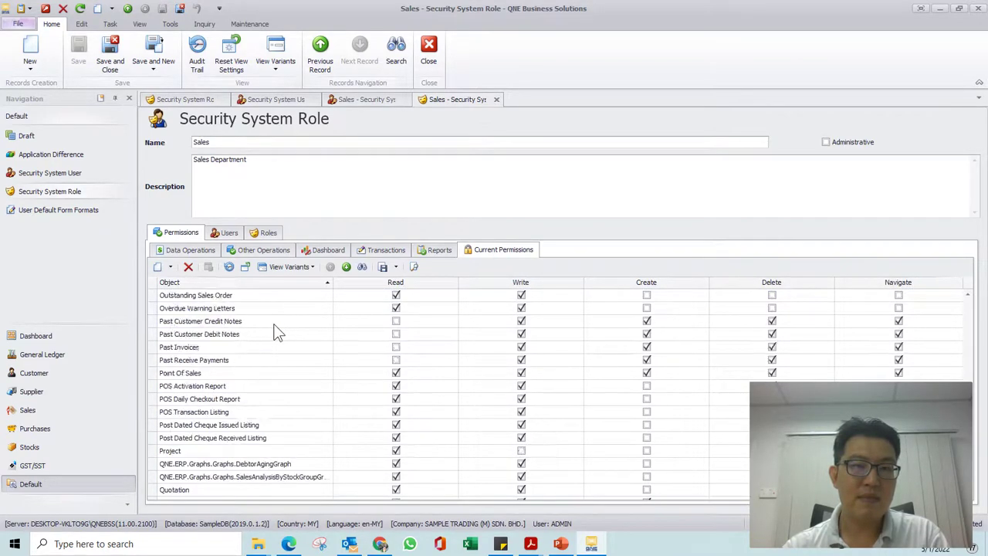
{"action": "scroll", "coordinate": [278, 332], "scroll_direction": "down", "scroll_amount": 12}
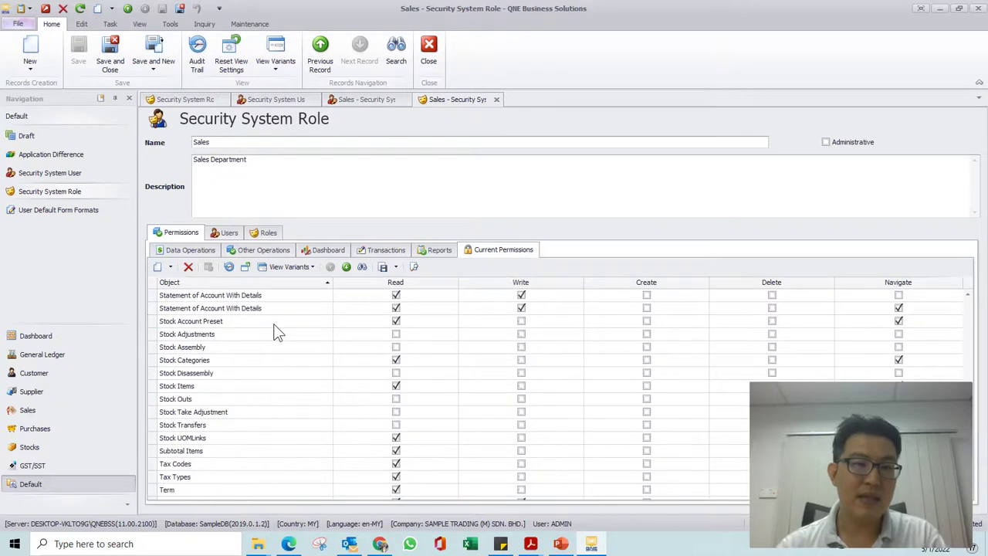
{"action": "scroll", "coordinate": [278, 332], "scroll_direction": "up", "scroll_amount": 20}
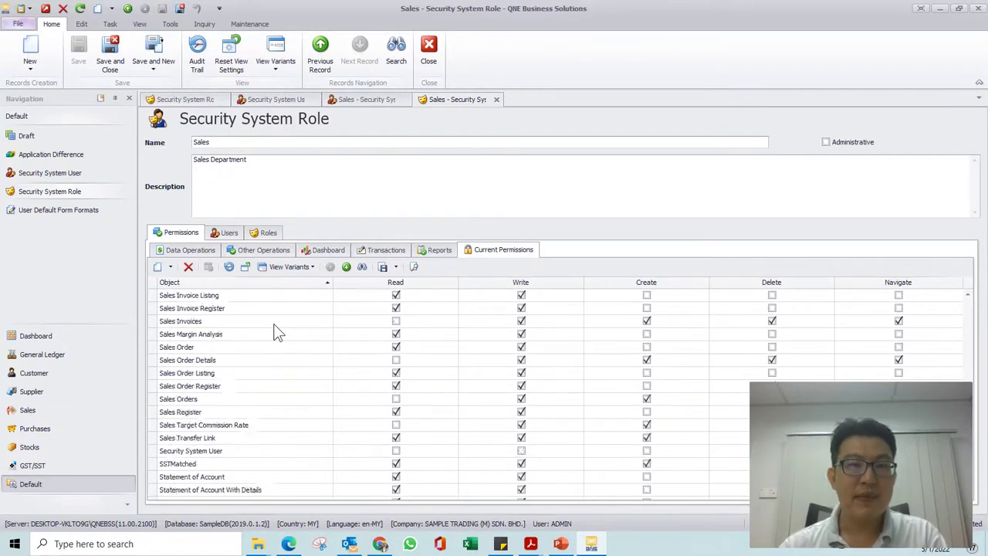
{"action": "scroll", "coordinate": [275, 322], "scroll_direction": "up", "scroll_amount": 5}
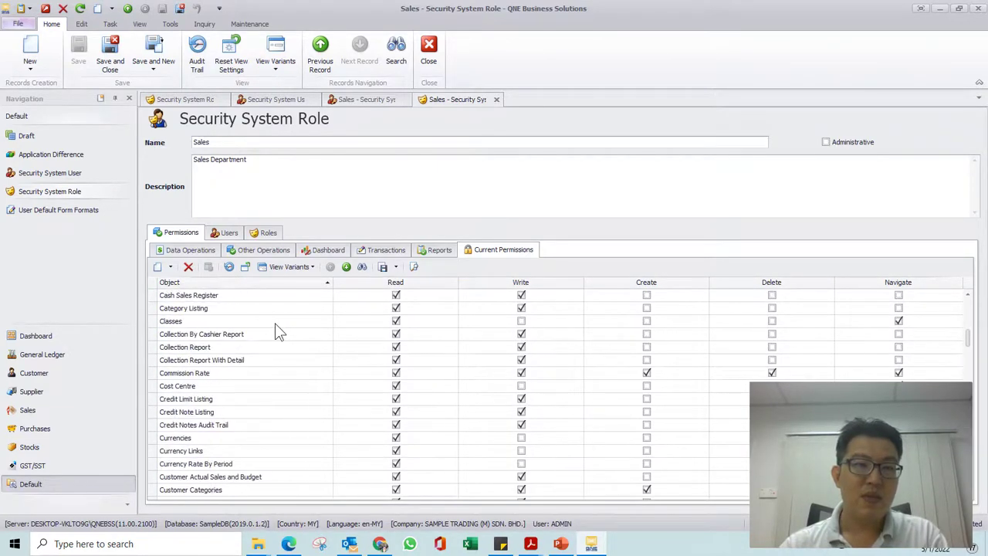
- Close the open Sales role and Sales user records along with the Security System User and Security System Role lists
{"action": "left_click", "coordinate": [498, 100]}
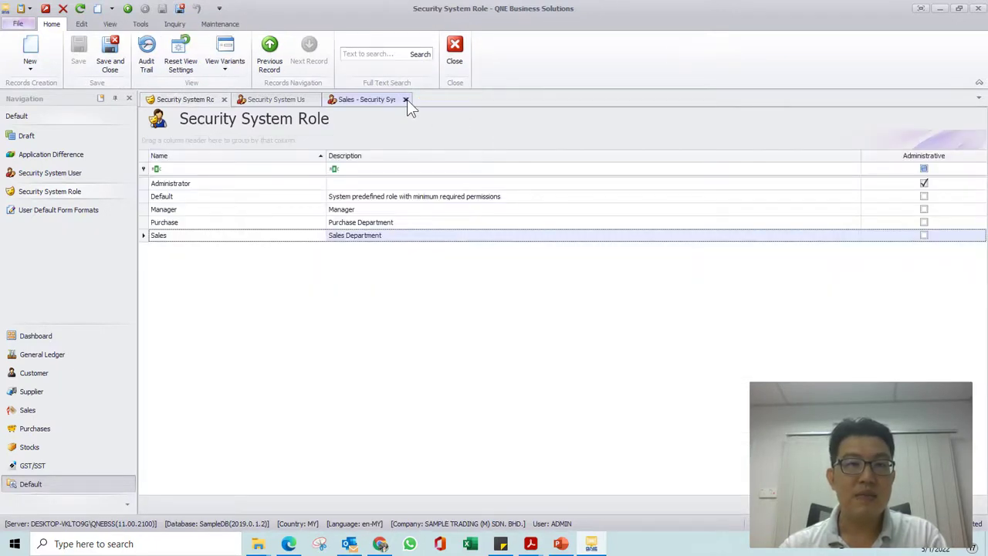
{"action": "left_click", "coordinate": [406, 100]}
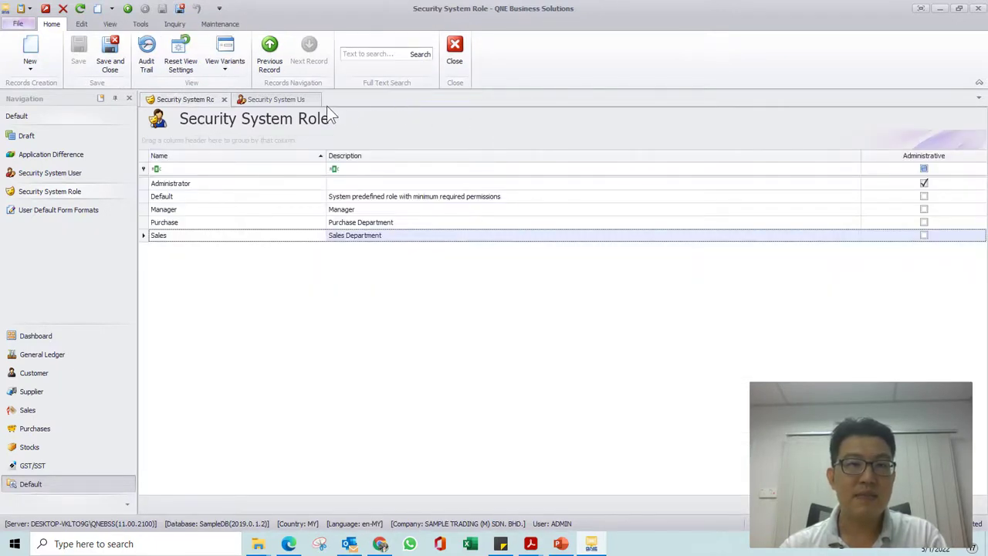
{"action": "left_click", "coordinate": [224, 99]}
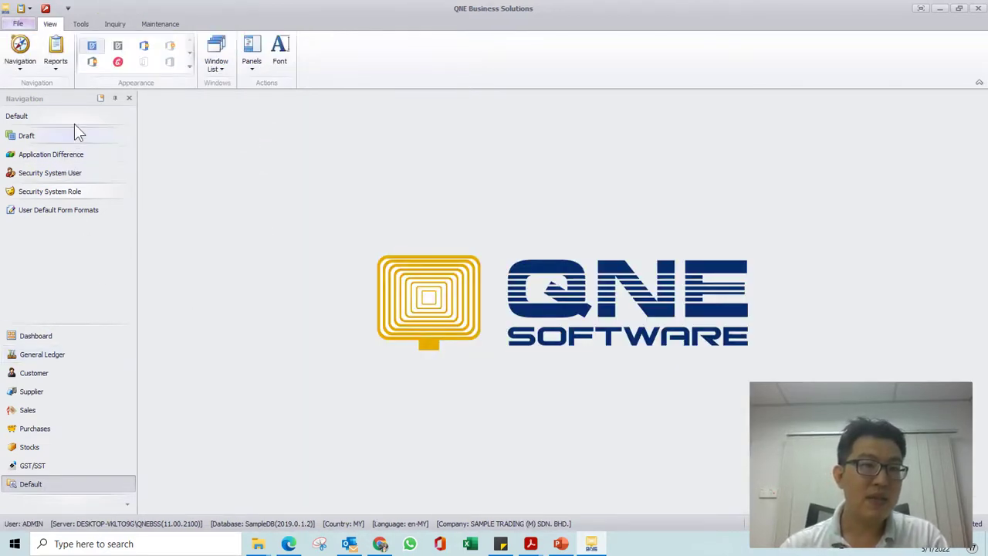
- Examine the modules available to the ADMIN user, from Dashboard and General Ledger through GST/SST and Default, with the entries under each
{"action": "left_click", "coordinate": [49, 337]}
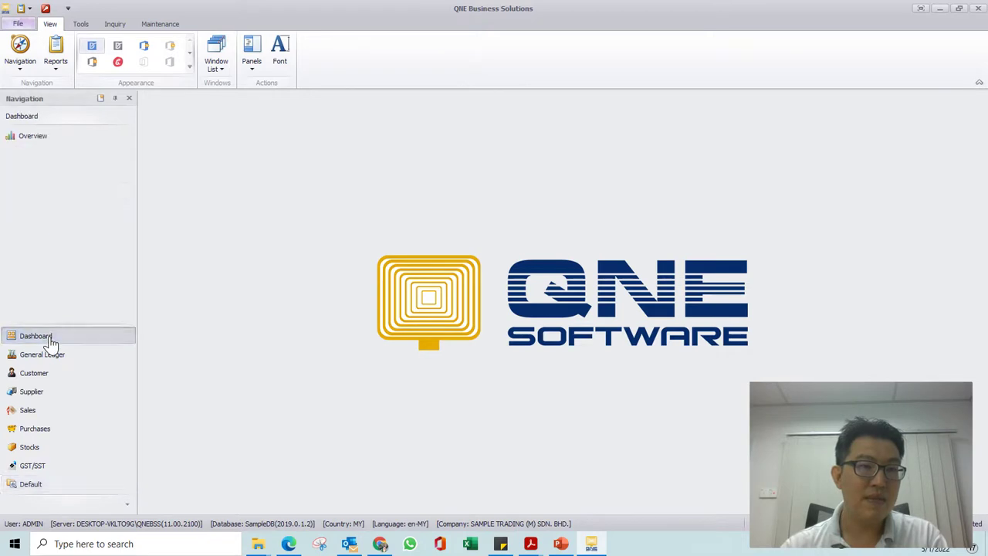
{"action": "left_click", "coordinate": [51, 357]}
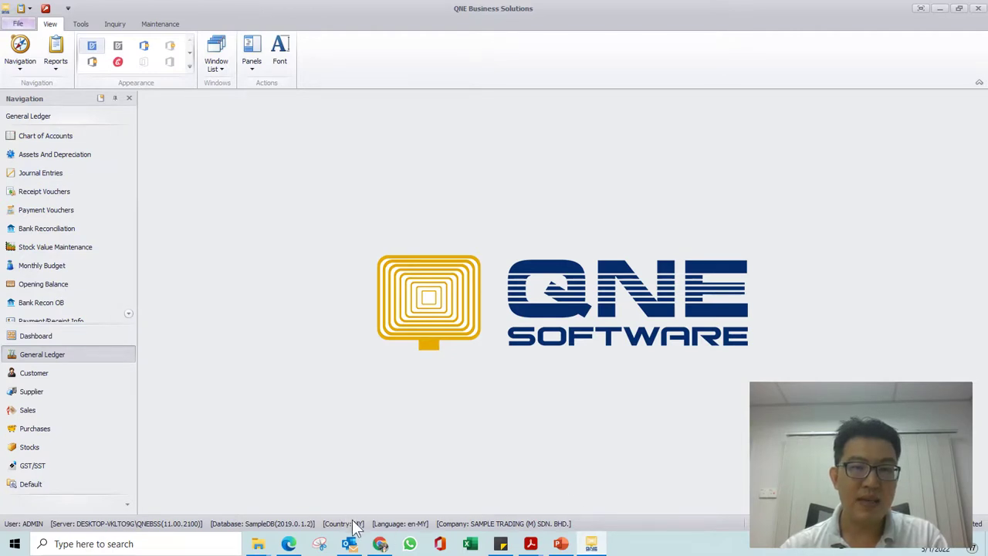
{"action": "left_click", "coordinate": [40, 376]}
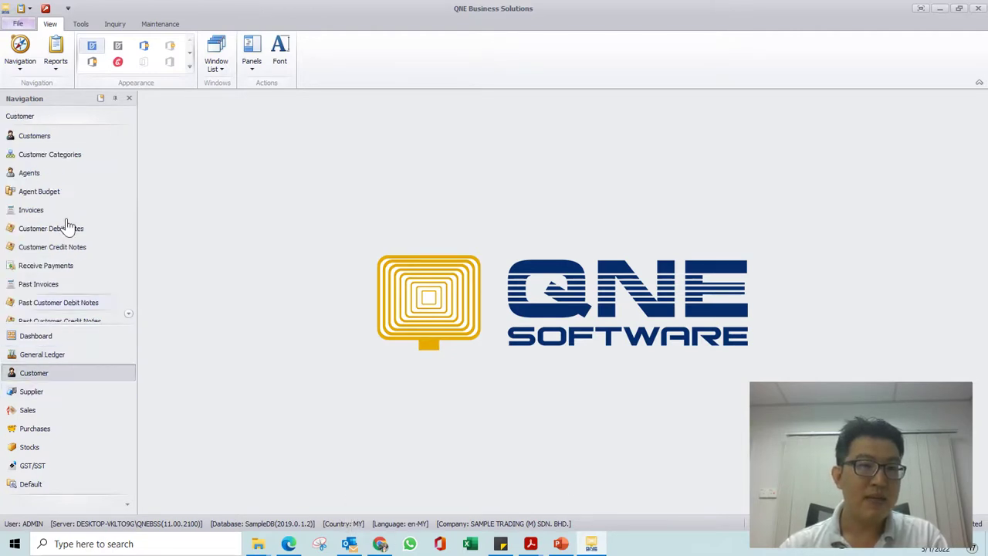
{"action": "left_click", "coordinate": [47, 396]}
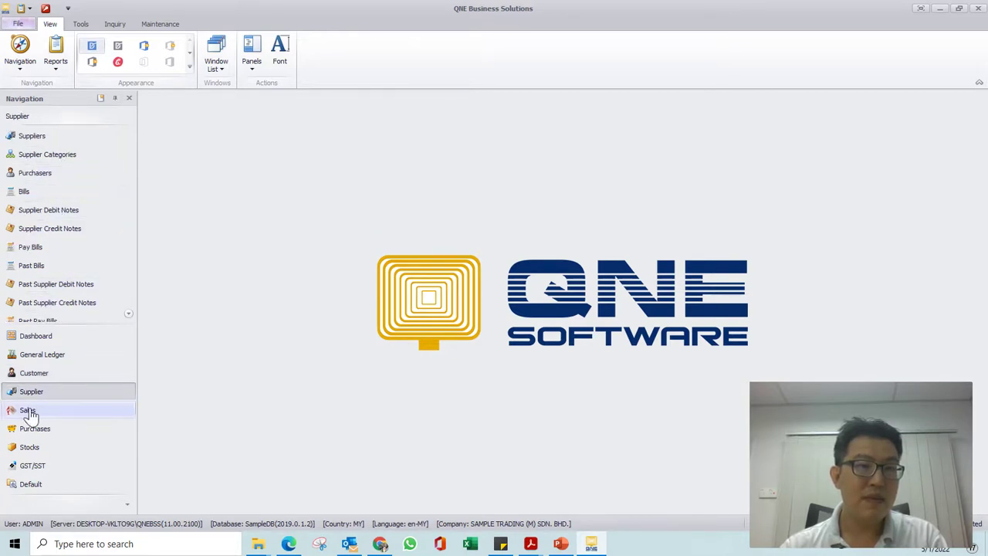
{"action": "left_click", "coordinate": [30, 413]}
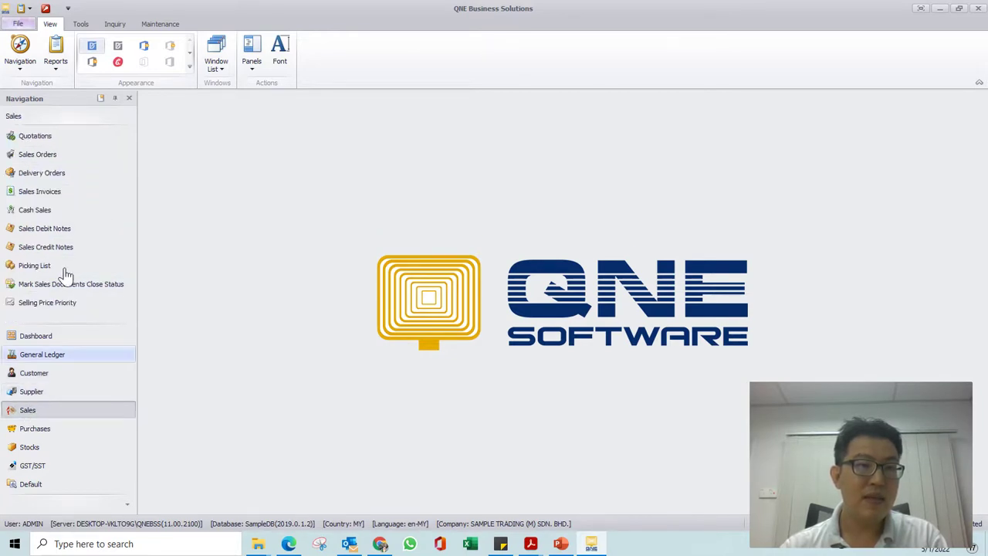
{"action": "left_click", "coordinate": [50, 430]}
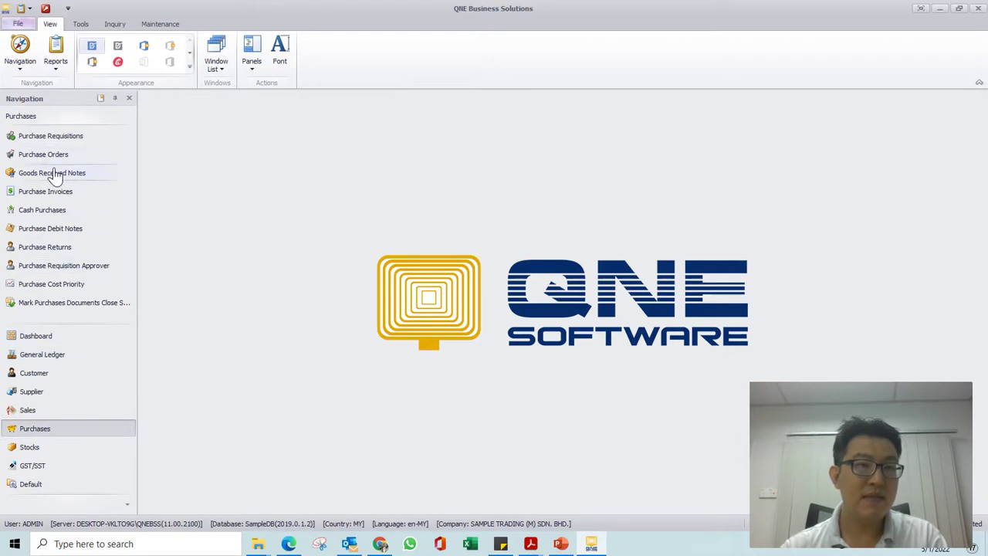
{"action": "left_click", "coordinate": [28, 447]}
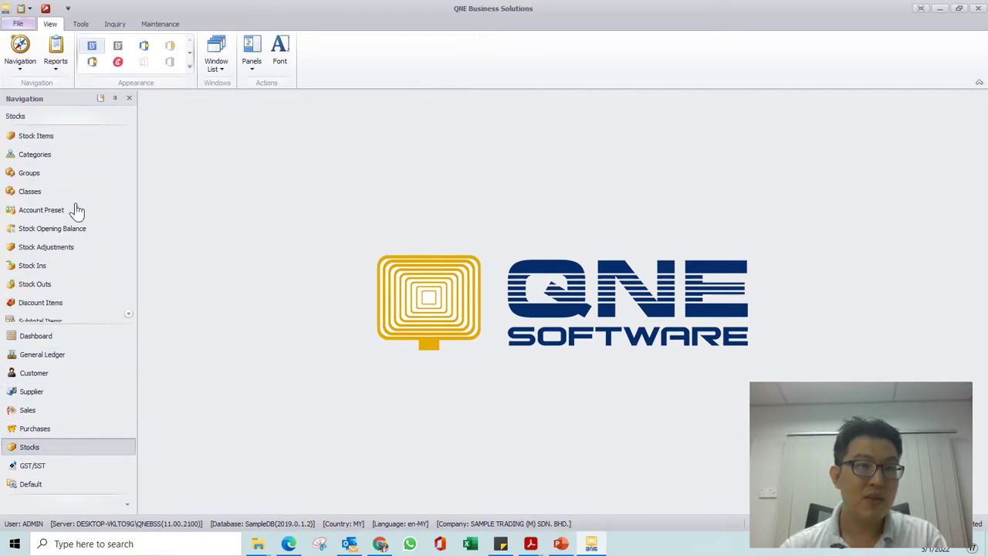
{"action": "left_click", "coordinate": [55, 468]}
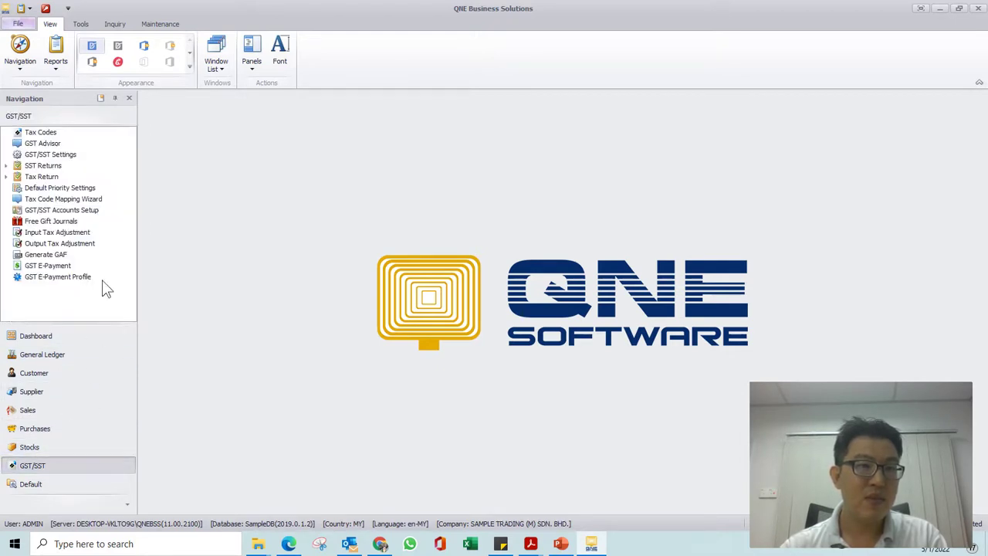
{"action": "left_click", "coordinate": [51, 487]}
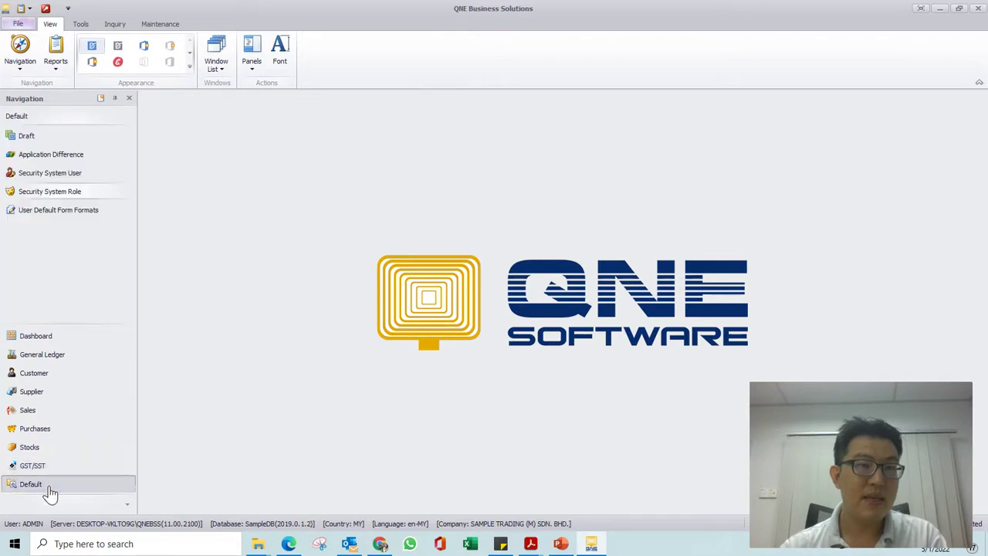
{"action": "left_click", "coordinate": [35, 337]}
{"action": "left_click", "coordinate": [39, 356]}
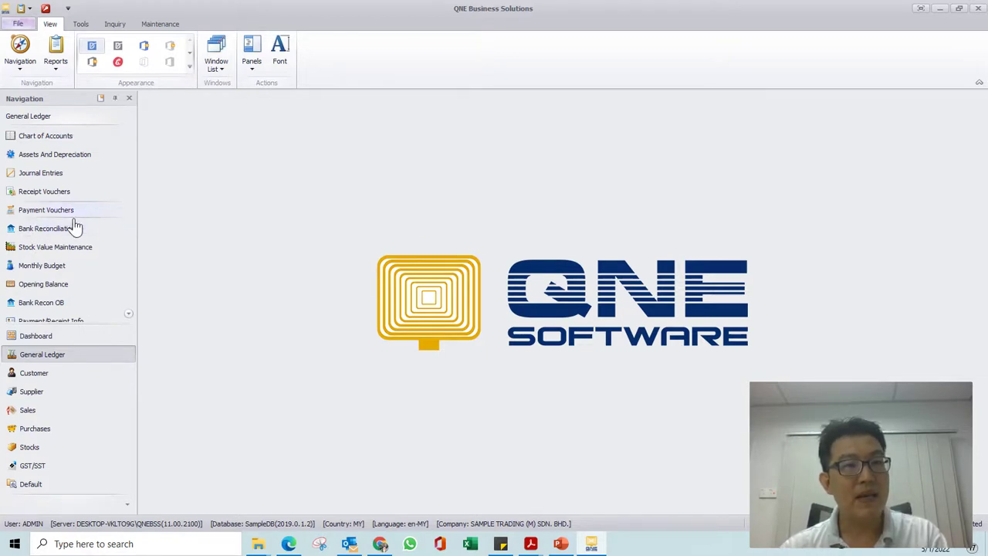
- Log off the ADMIN user and log in to the Sample Company with the username sales
{"action": "left_click", "coordinate": [46, 8]}
{"action": "left_click", "coordinate": [538, 332]}
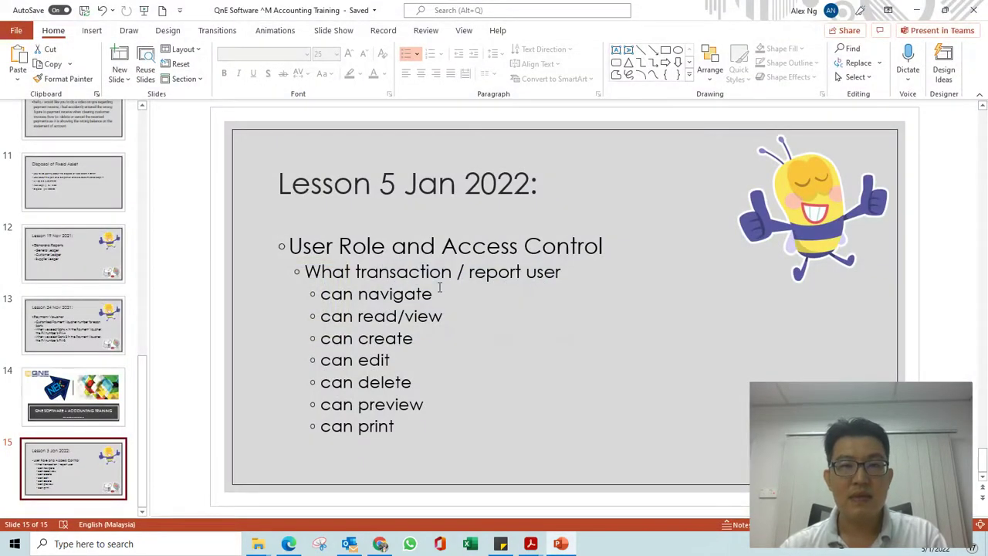
{"action": "type", "text": "sales"}
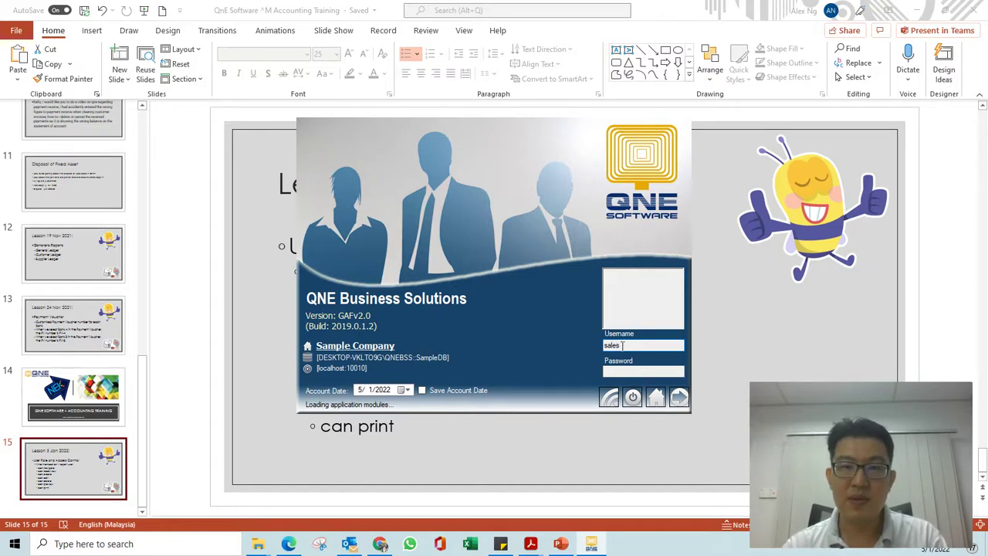
{"action": "left_click", "coordinate": [623, 371]}
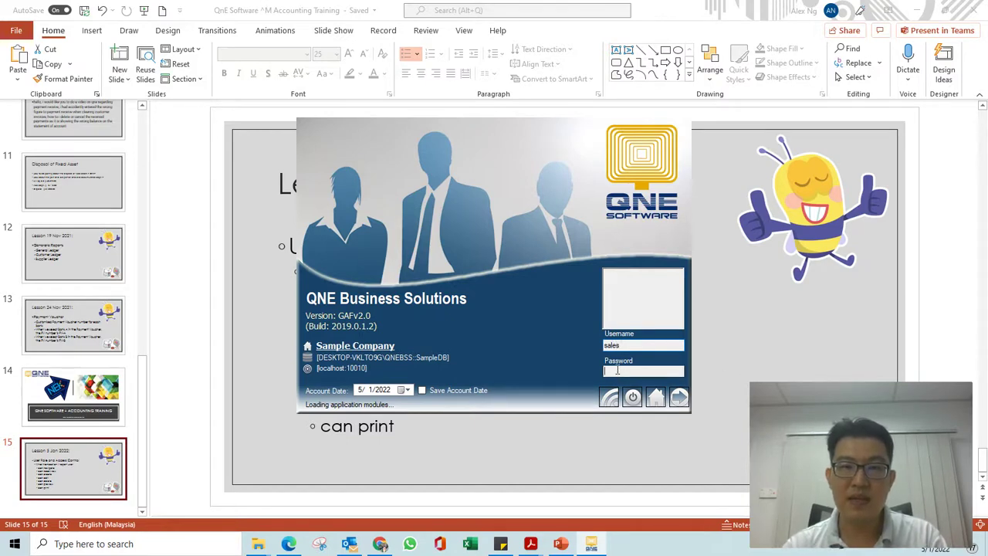
{"action": "left_click", "coordinate": [680, 400]}
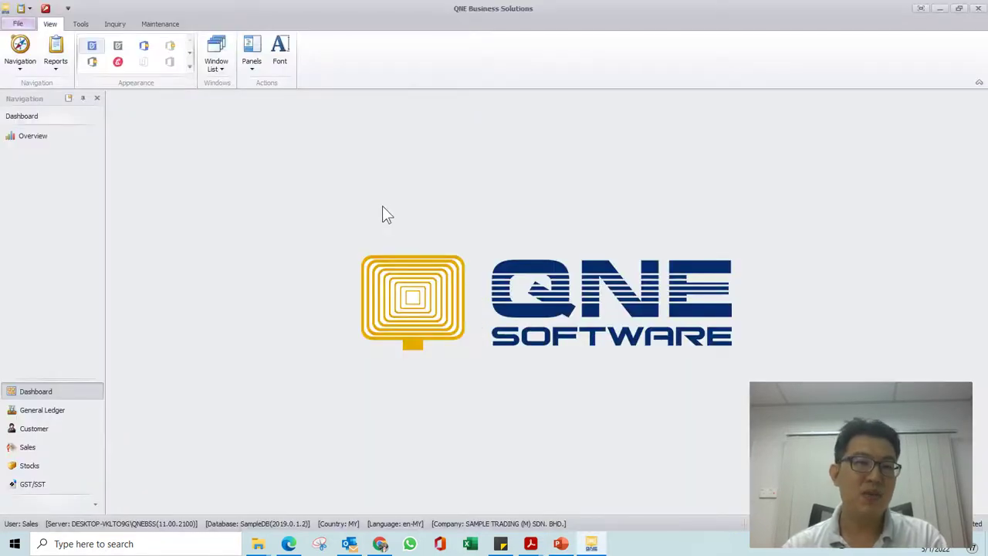
- Widen the navigation pane slightly and open the Quotations list of the Sales module
{"action": "left_click_drag", "start_coordinate": [80, 378], "coordinate": [85, 342]}
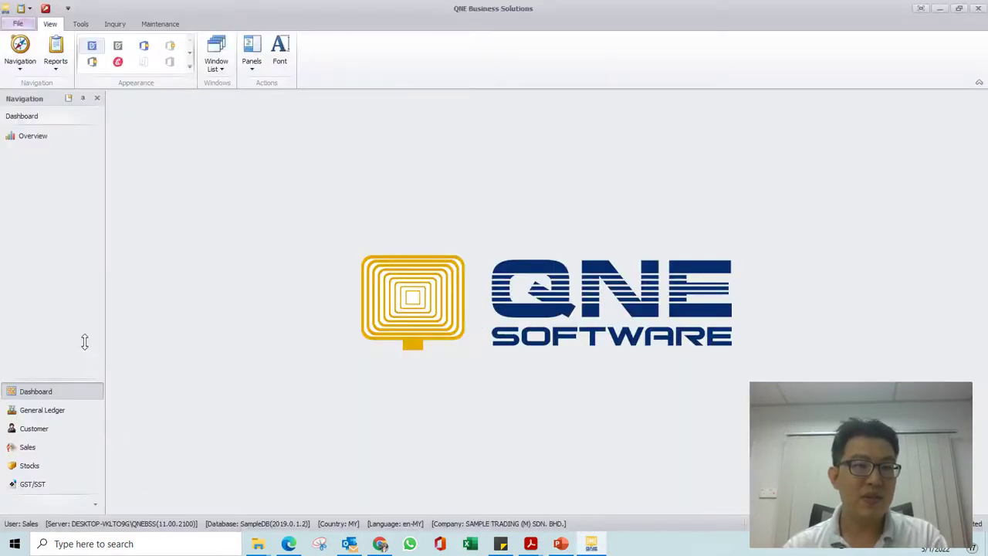
{"action": "left_click_drag", "start_coordinate": [103, 307], "coordinate": [120, 308]}
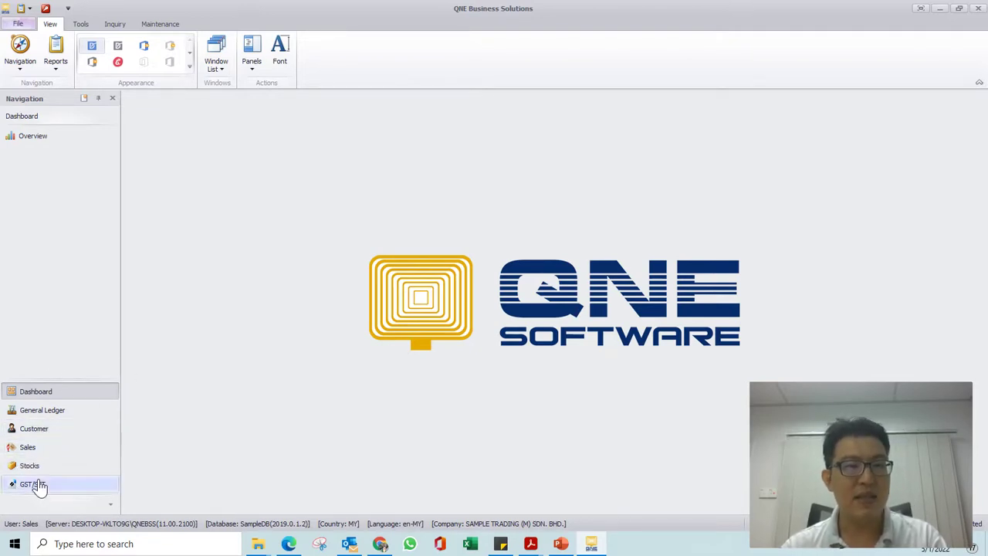
{"action": "left_click", "coordinate": [40, 450]}
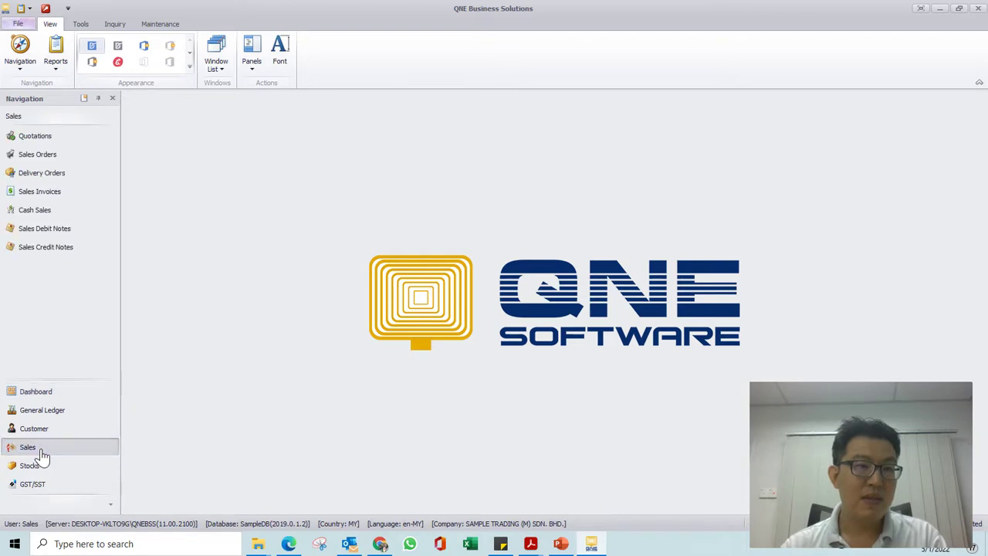
{"action": "left_click", "coordinate": [35, 136]}
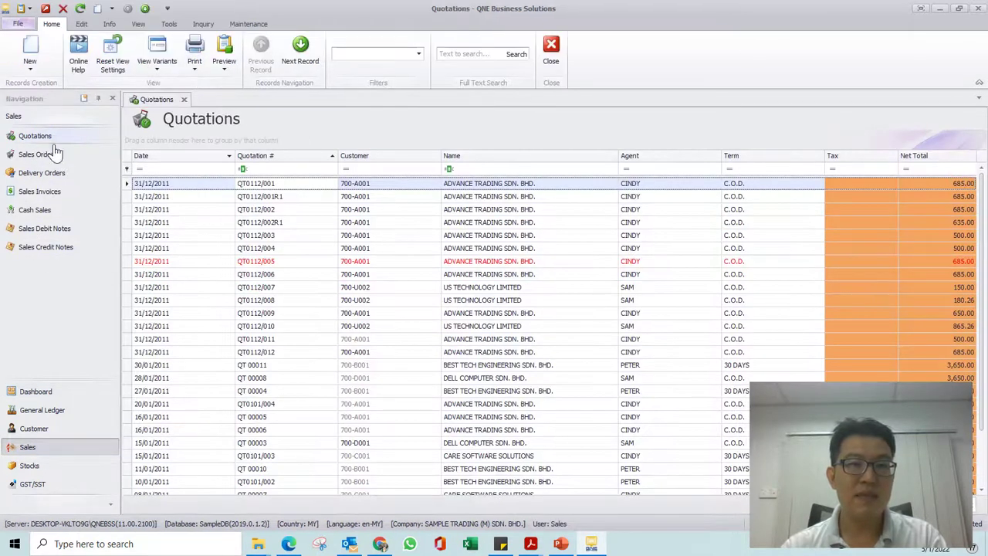
- Open quotation QT0112/001, change the AMD XP 1800 line's quantity to 3, and close the record discarding the changes
{"action": "double_click", "coordinate": [251, 186]}
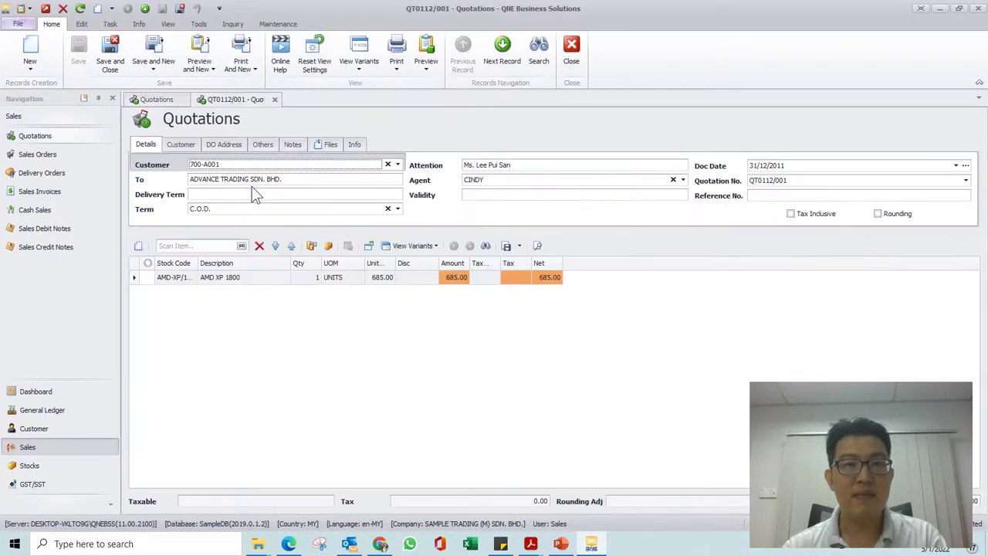
{"action": "left_click", "coordinate": [316, 278]}
{"action": "type", "text": "3"}
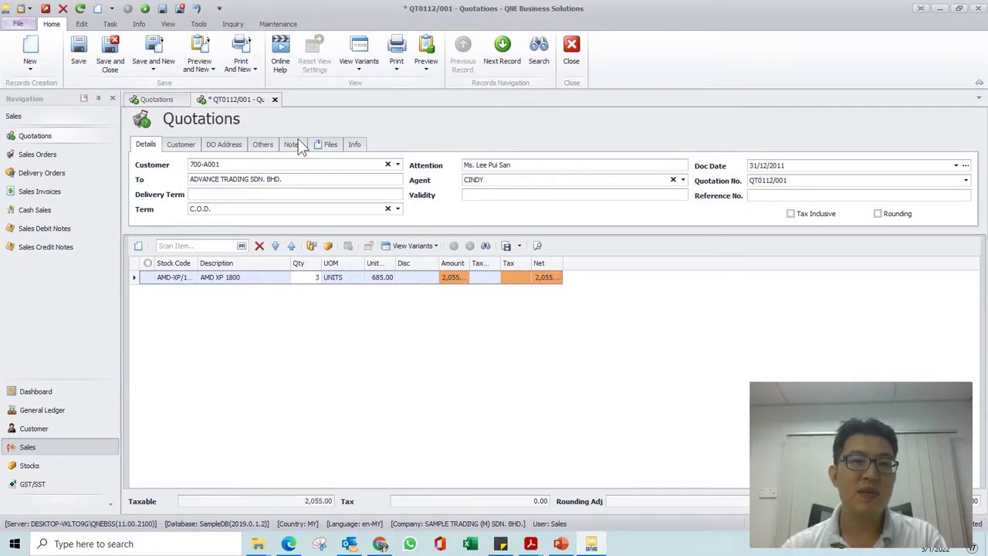
{"action": "key", "text": "Escape"}
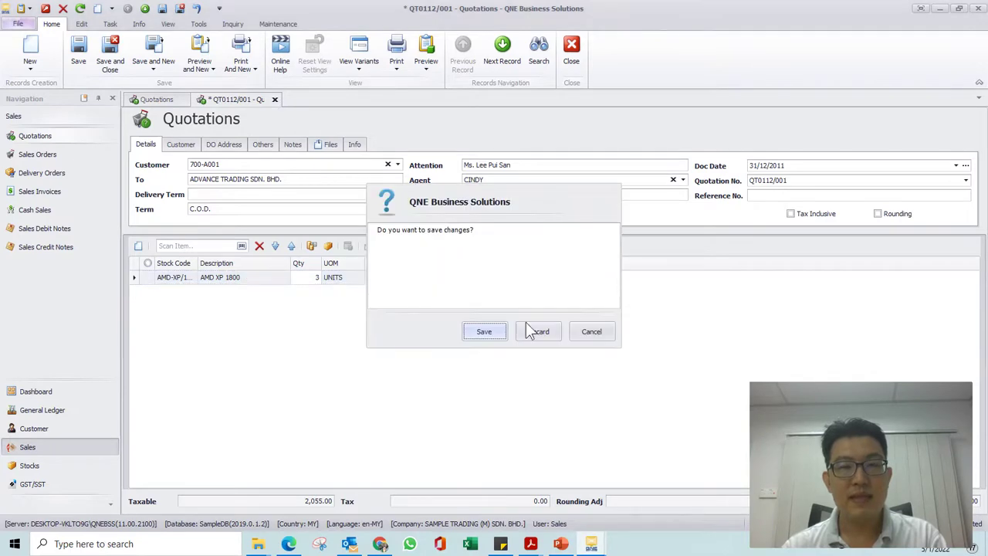
{"action": "left_click", "coordinate": [546, 331]}
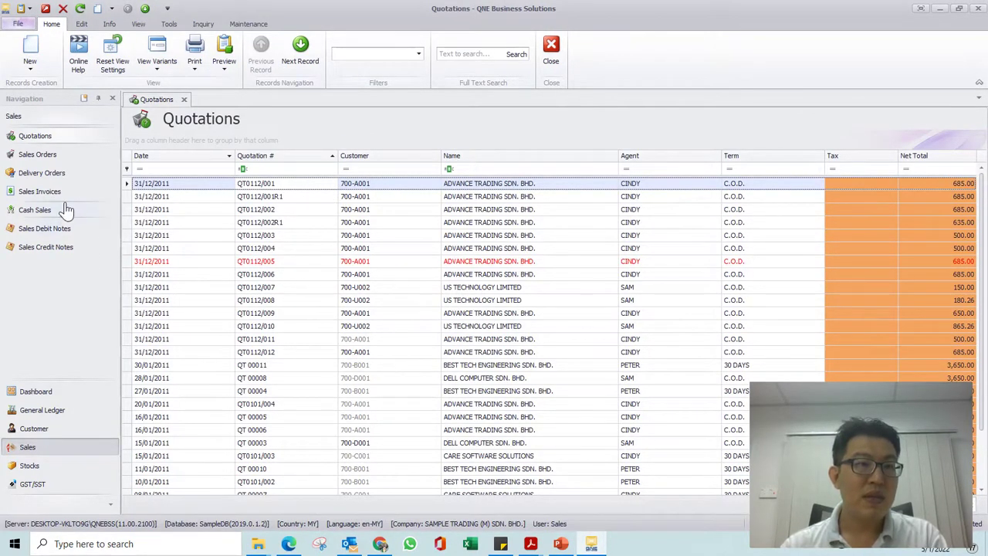
- Open the WEST DIGITAL SDN BHD delivery order and try to edit the quantity and unit price of its item line
{"action": "left_click", "coordinate": [46, 173]}
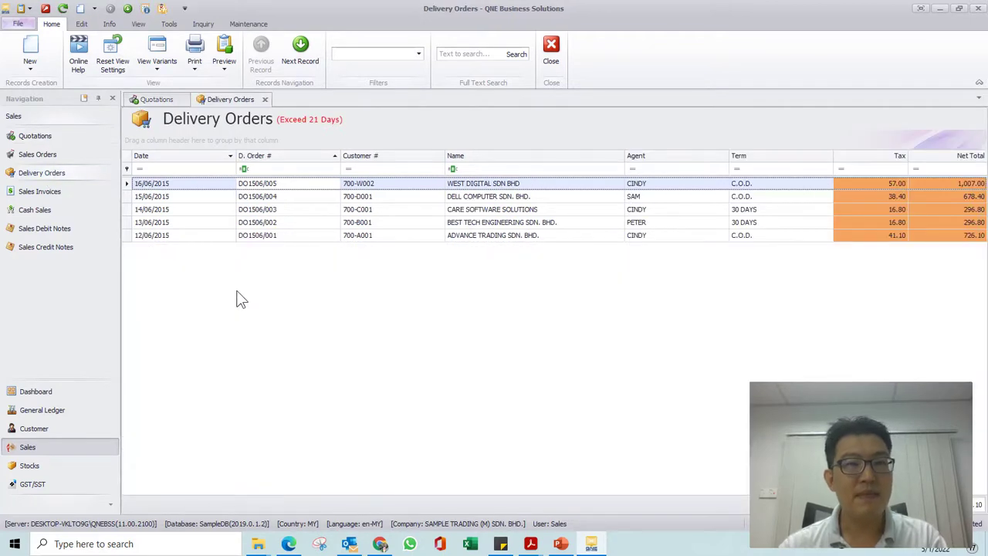
{"action": "double_click", "coordinate": [271, 185]}
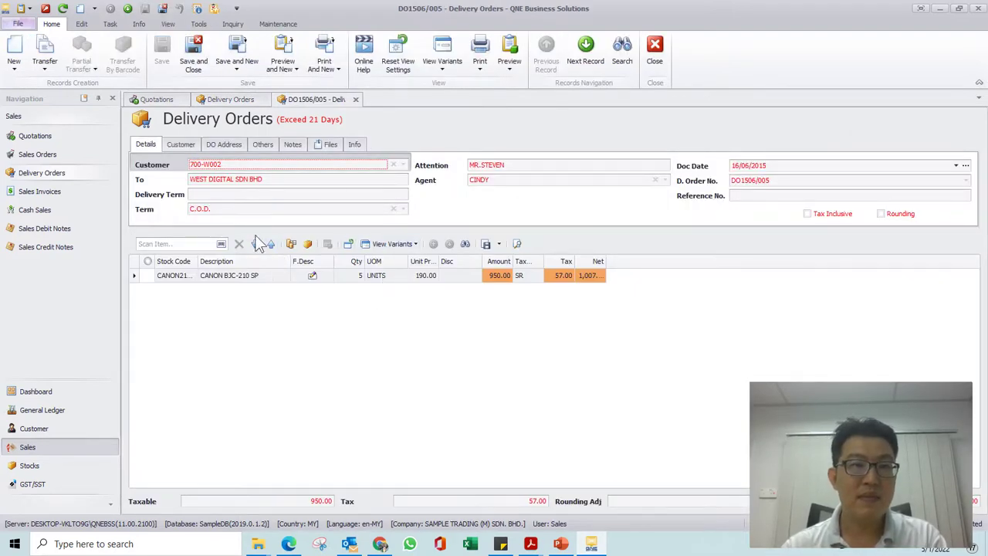
{"action": "left_click", "coordinate": [308, 280]}
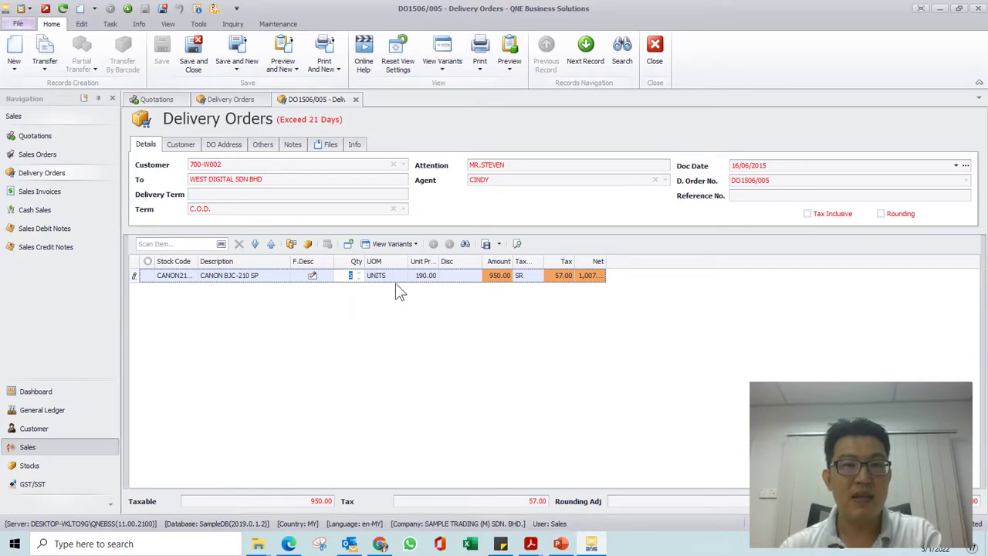
{"action": "left_click", "coordinate": [429, 277]}
{"action": "left_click", "coordinate": [426, 307]}
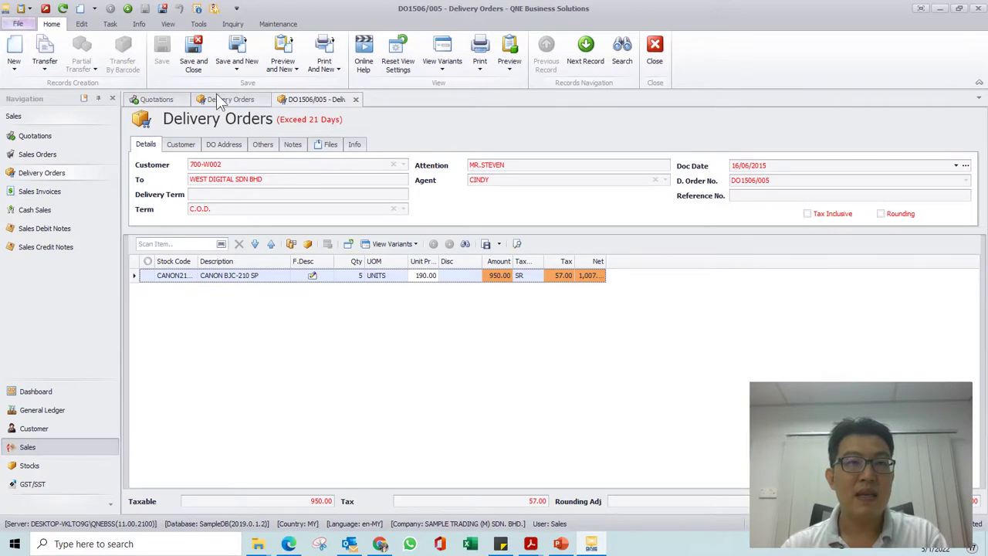
- Examine the record and editing commands available for the open delivery order, and close the record
{"action": "left_click", "coordinate": [83, 26]}
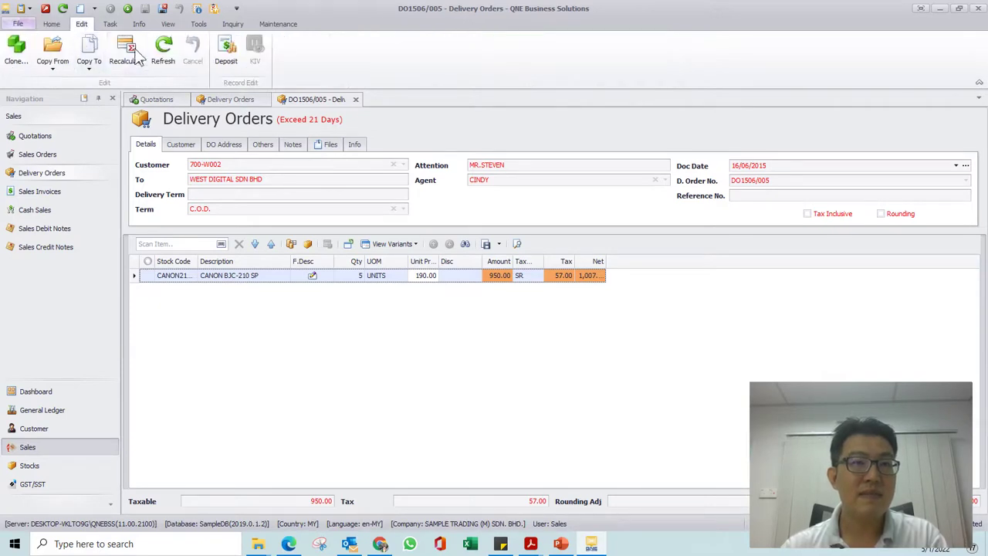
{"action": "left_click", "coordinate": [51, 26]}
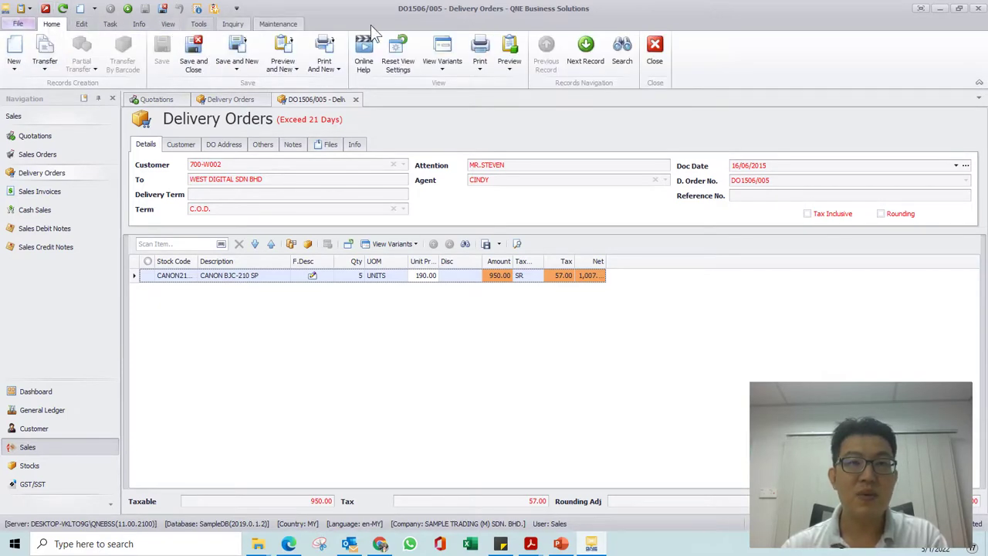
{"action": "left_click", "coordinate": [82, 25]}
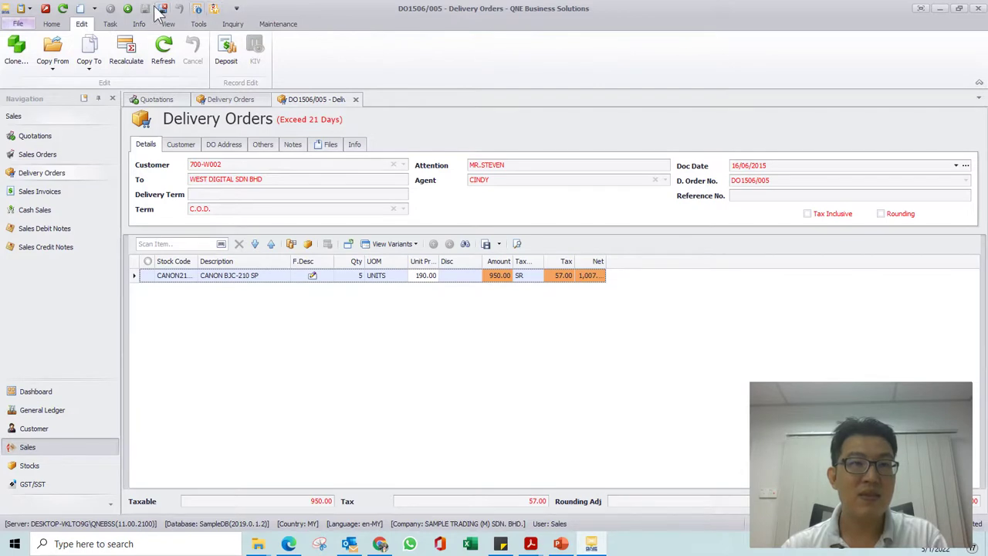
{"action": "left_click", "coordinate": [51, 23]}
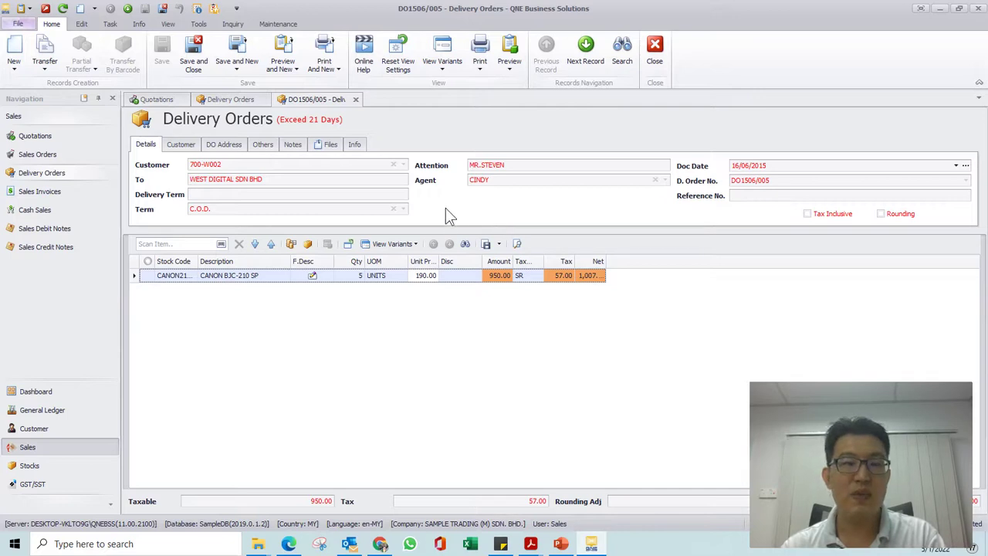
{"action": "left_click", "coordinate": [356, 99]}
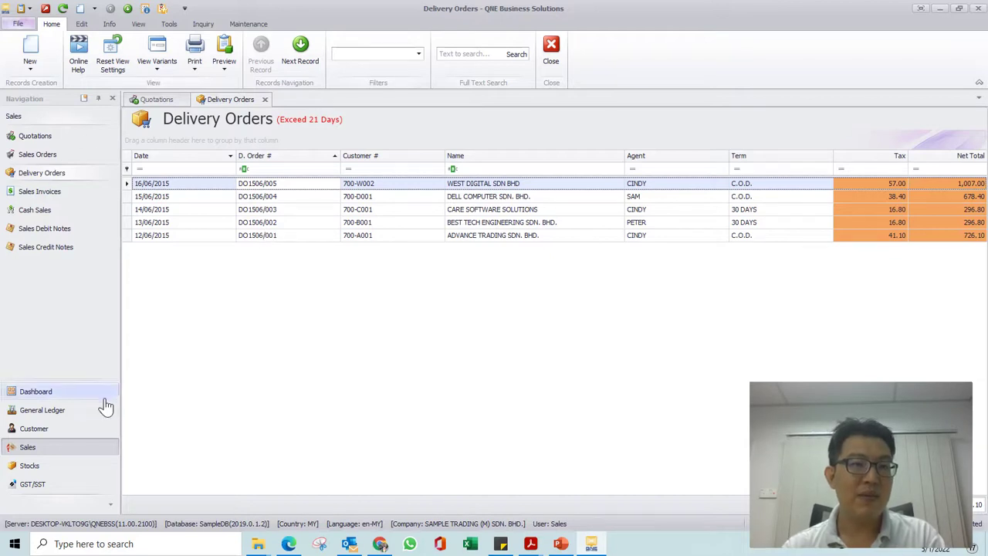
- Examine the Customer module entries and the available report groups, including the Journals and Master Reports under GL Reports
{"action": "left_click", "coordinate": [47, 431]}
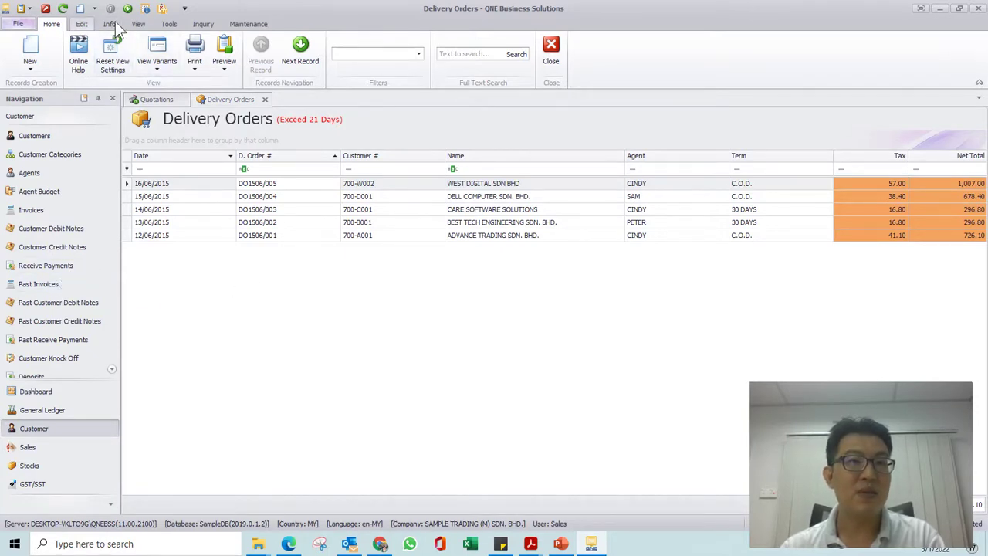
{"action": "left_click", "coordinate": [140, 24]}
{"action": "left_click", "coordinate": [56, 68]}
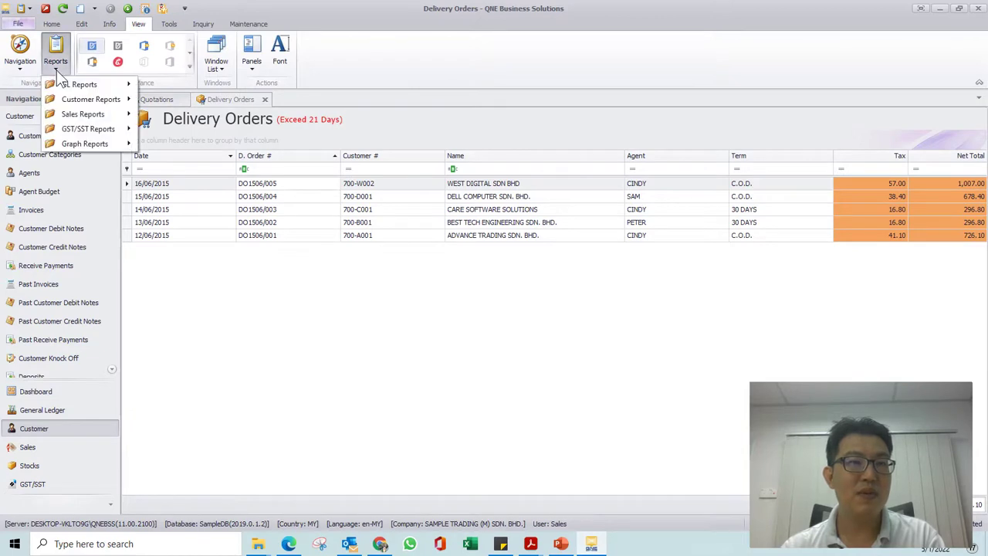
{"action": "mouse_move", "coordinate": [94, 90]}
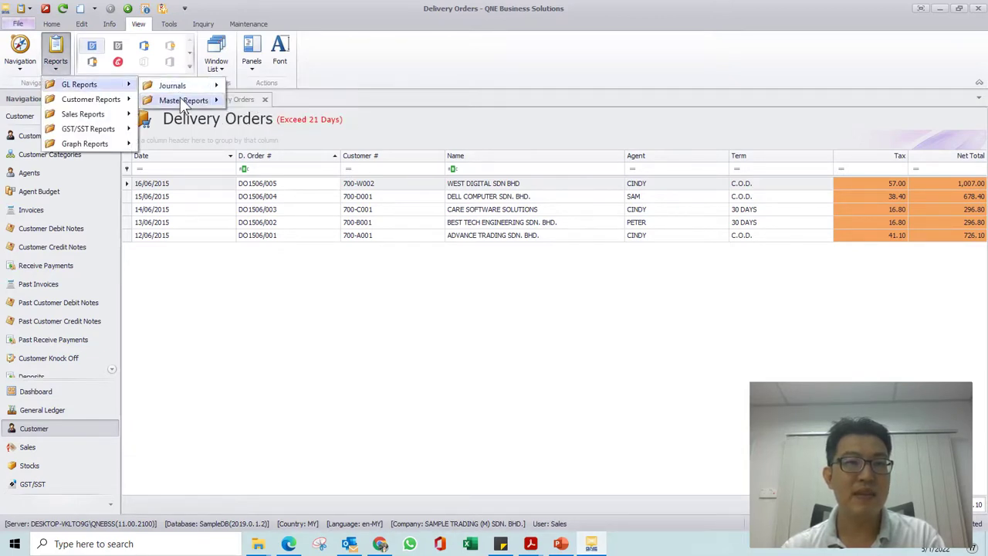
{"action": "mouse_move", "coordinate": [187, 84]}
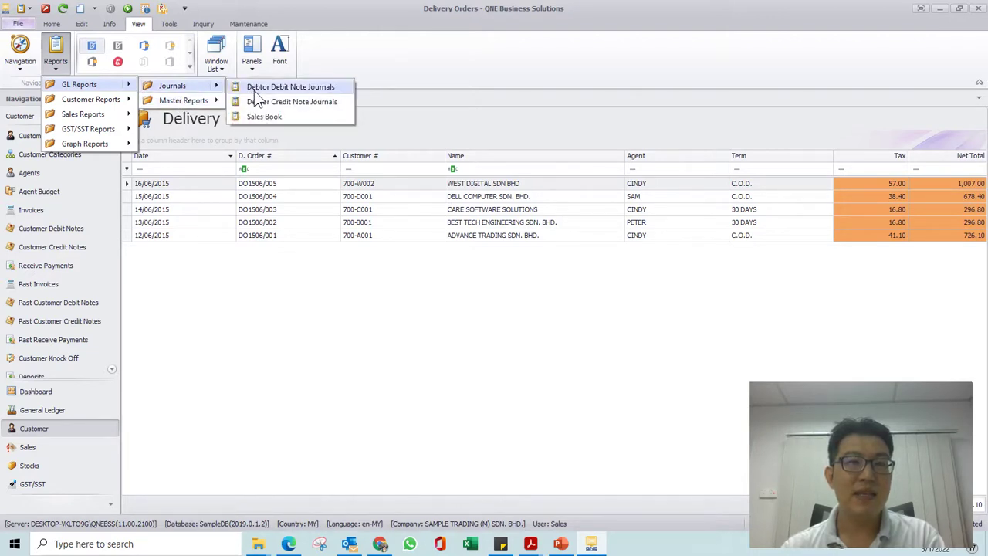
{"action": "mouse_move", "coordinate": [197, 107]}
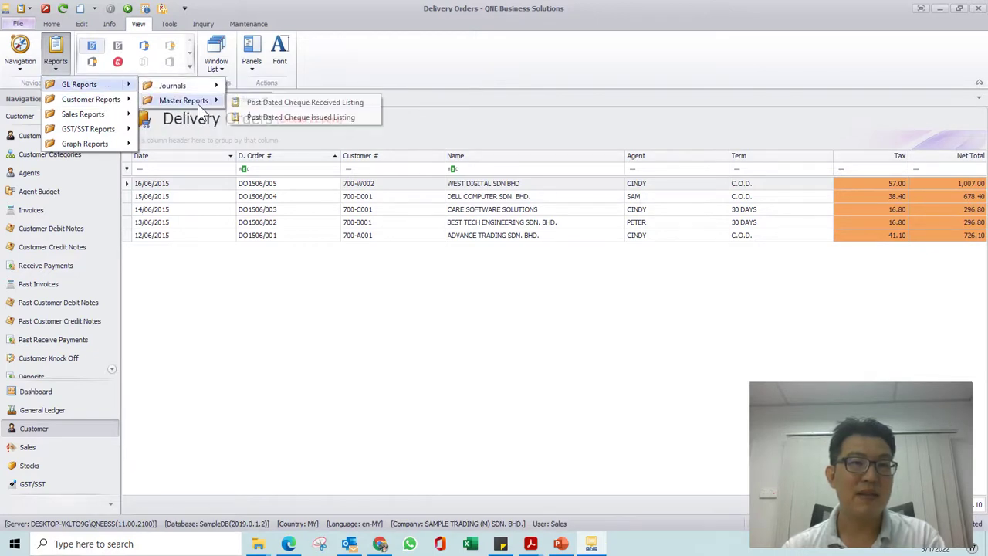
{"action": "left_click", "coordinate": [303, 301]}
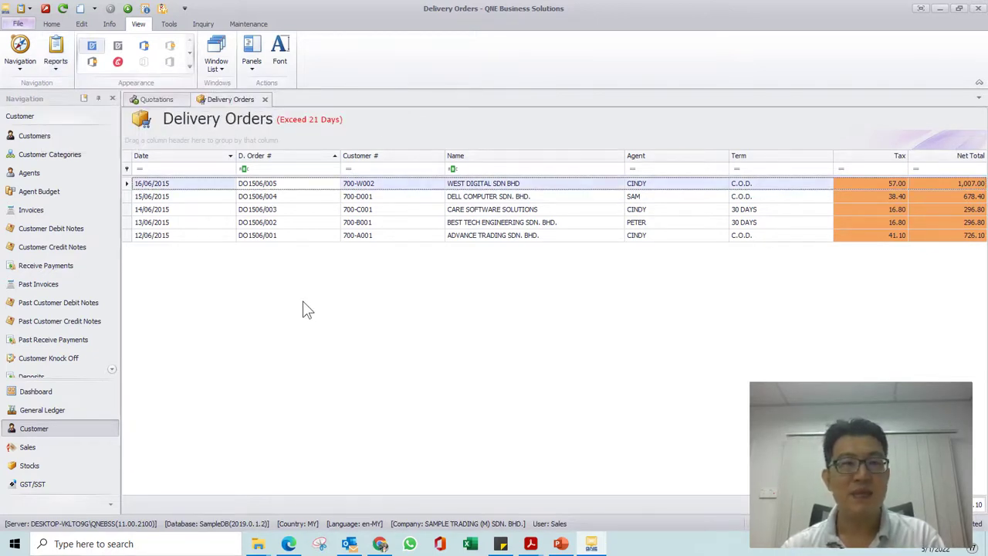